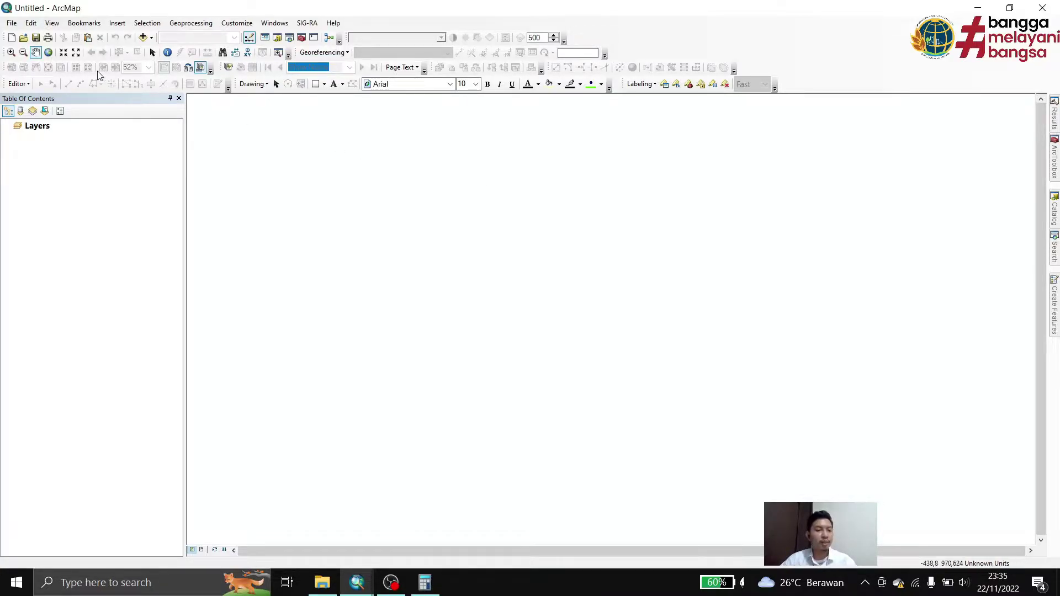
# Open the map document 7. Peta Ketersediaan Tanah.mxd and hide the guides in the page layout.
pyautogui.click(23, 37)
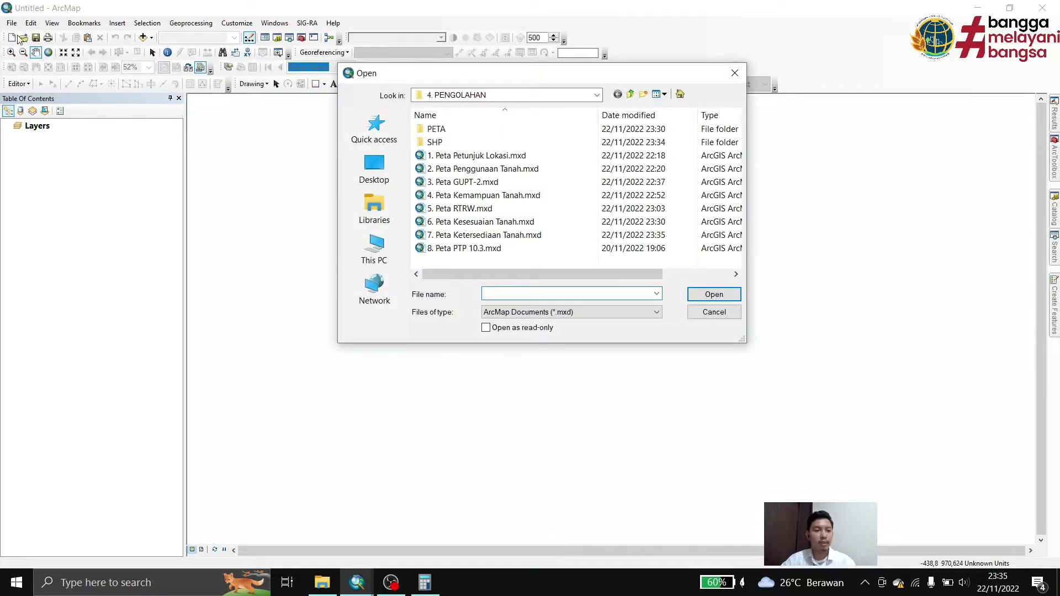
pyautogui.click(446, 237)
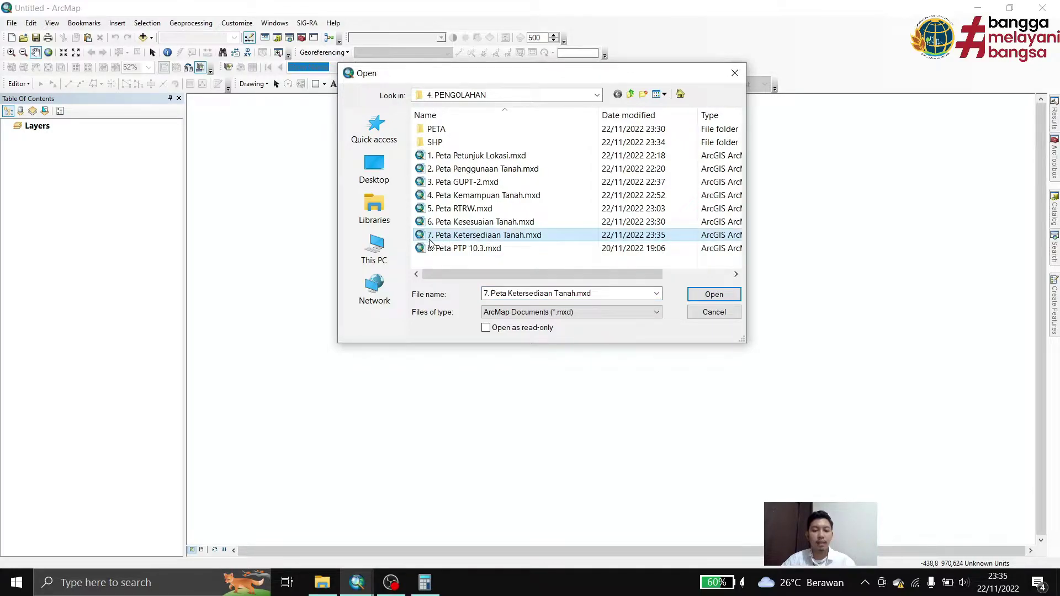
pyautogui.click(714, 295)
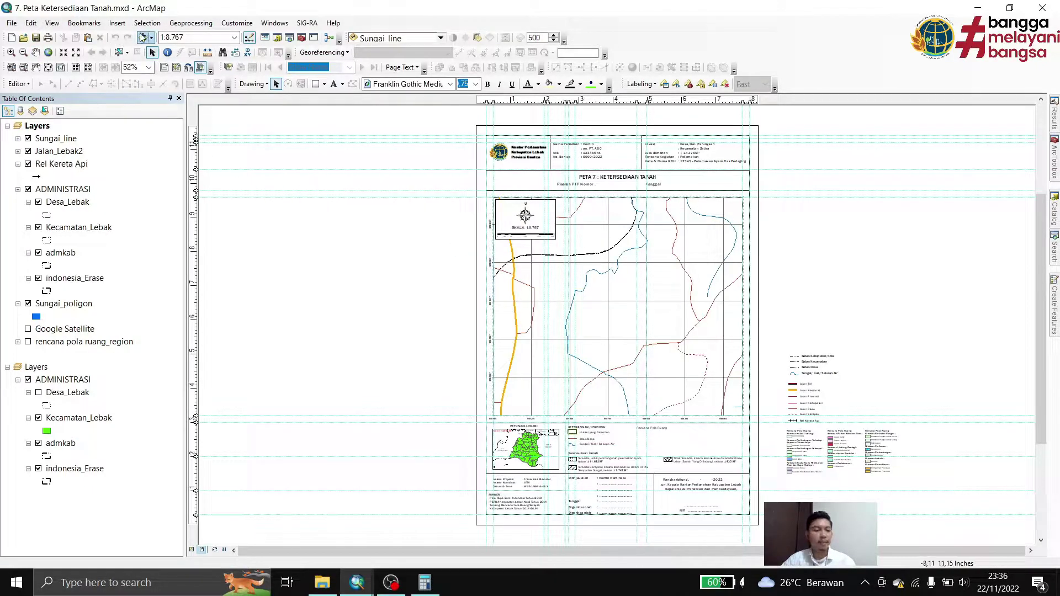
pyautogui.click(57, 26)
pyautogui.click(113, 137)
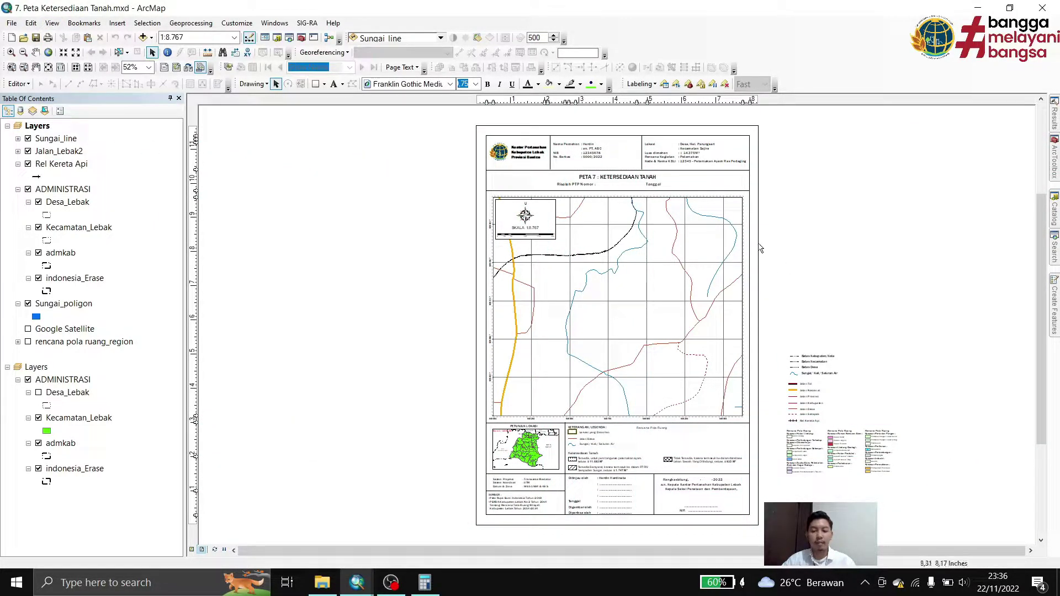
# Examine the page layout's header block, title, main map frame, location inset and legend.
pyautogui.scroll(-3, 710, 192)
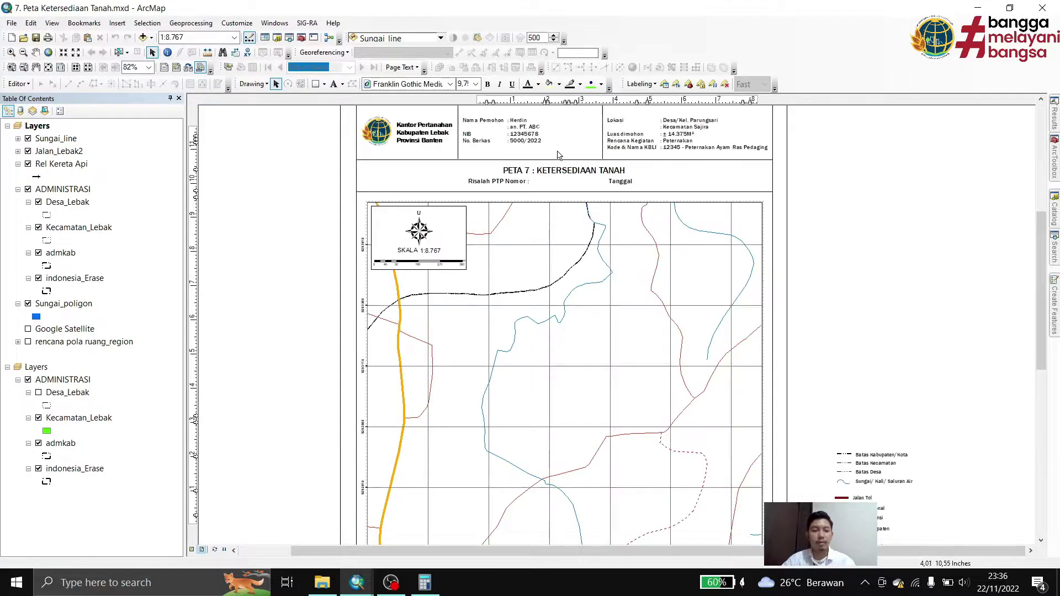
pyautogui.click(690, 196)
pyautogui.click(836, 177)
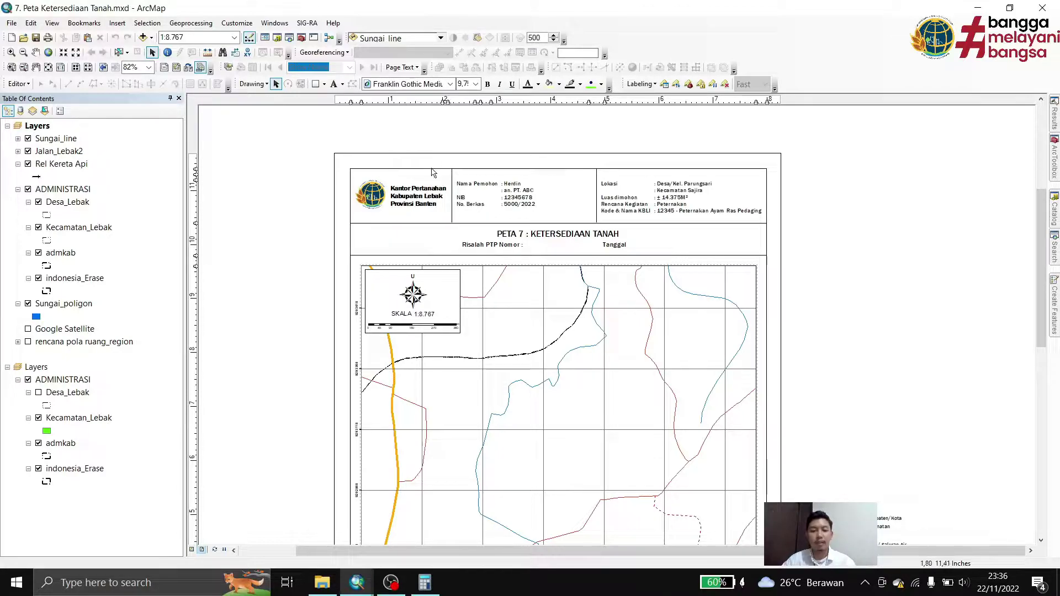
pyautogui.scroll(-5, 431, 221)
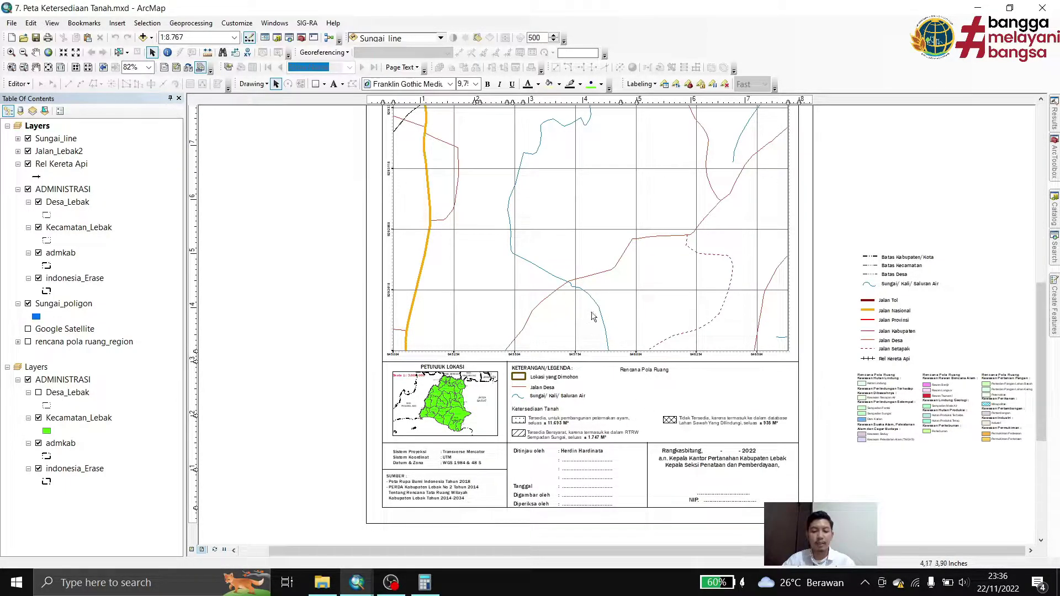
pyautogui.moveTo(599, 248); pyautogui.dragTo(611, 379)
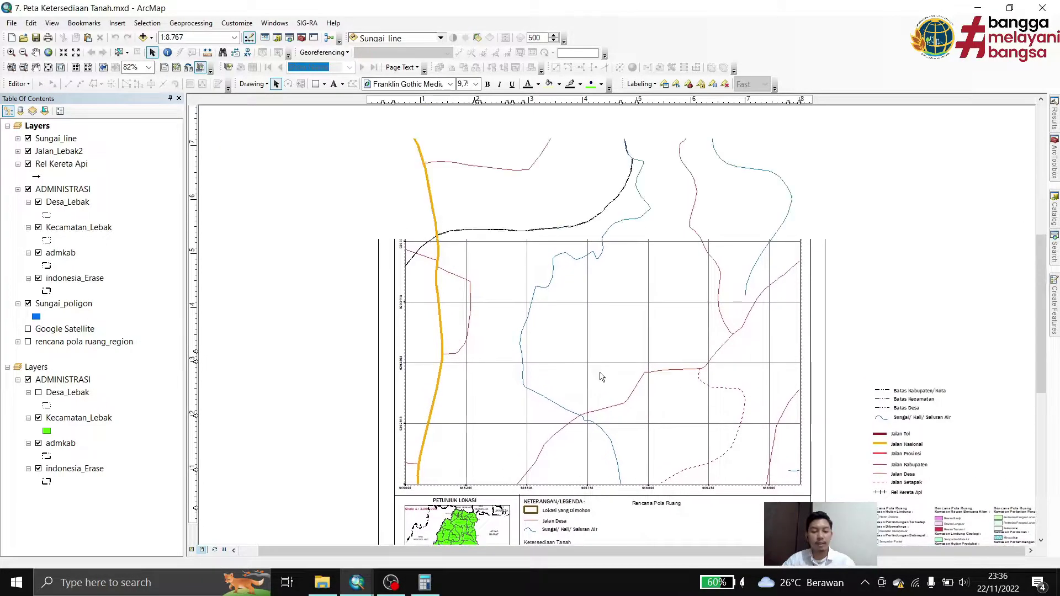
pyautogui.scroll(3, 578, 347)
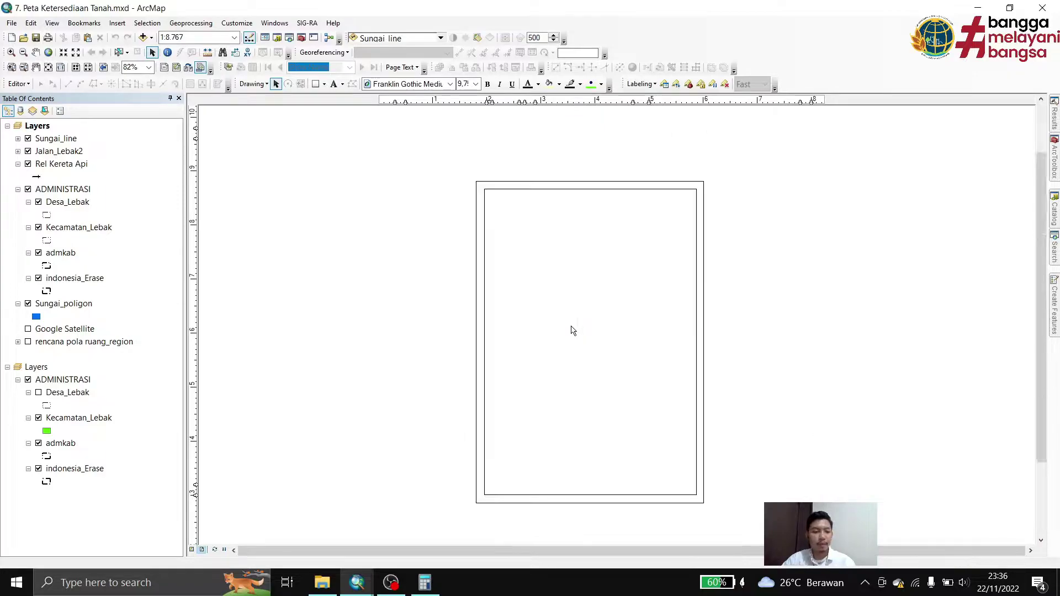
pyautogui.scroll(-1, 579, 335)
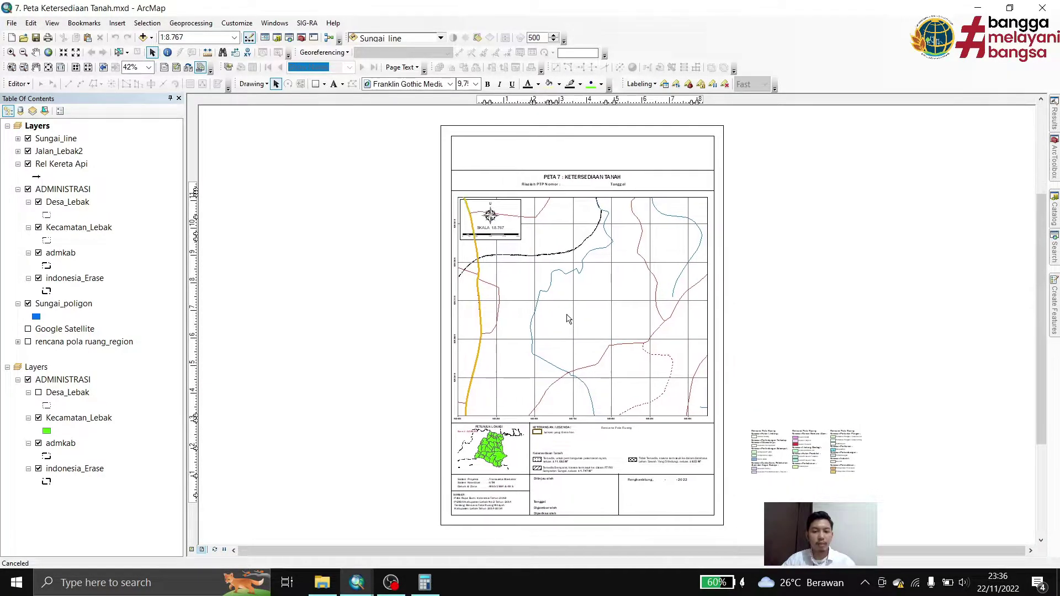
pyautogui.click(526, 347)
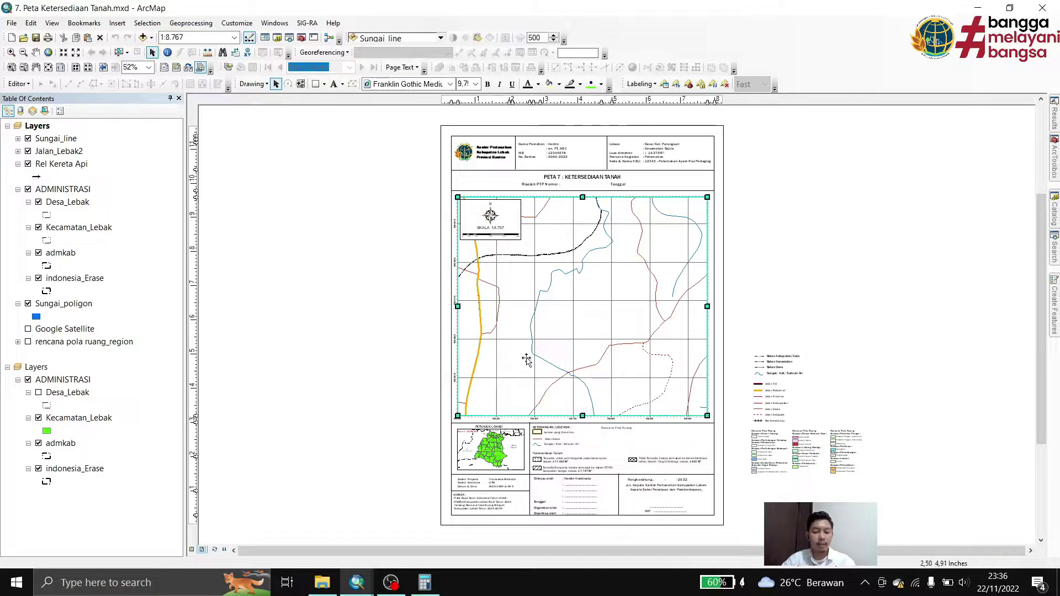
# Switch to data view and add the polygon.shp shapefile to the main data frame.
pyautogui.click(191, 549)
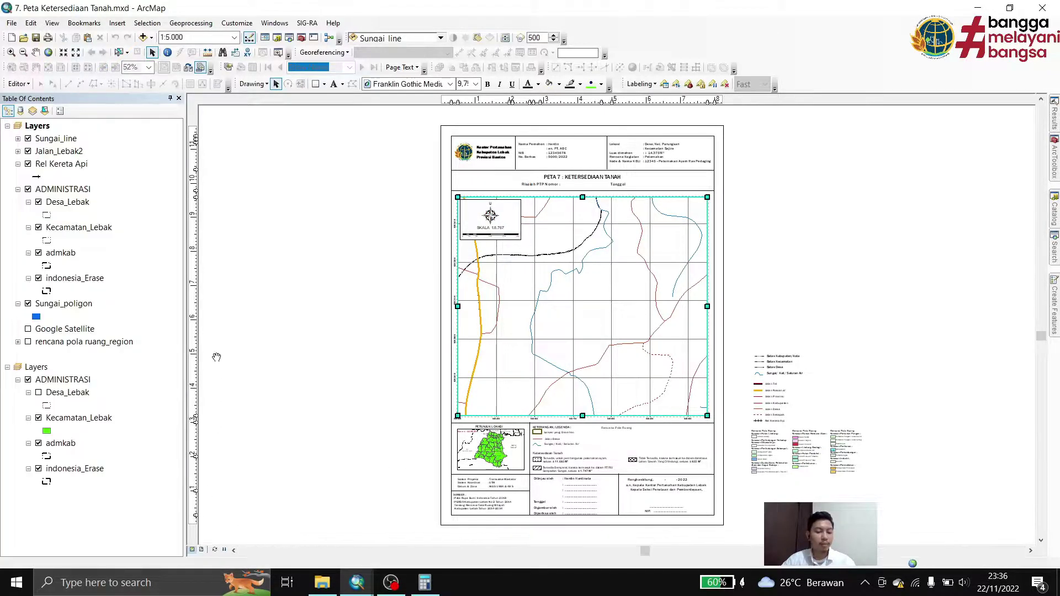
pyautogui.click(142, 37)
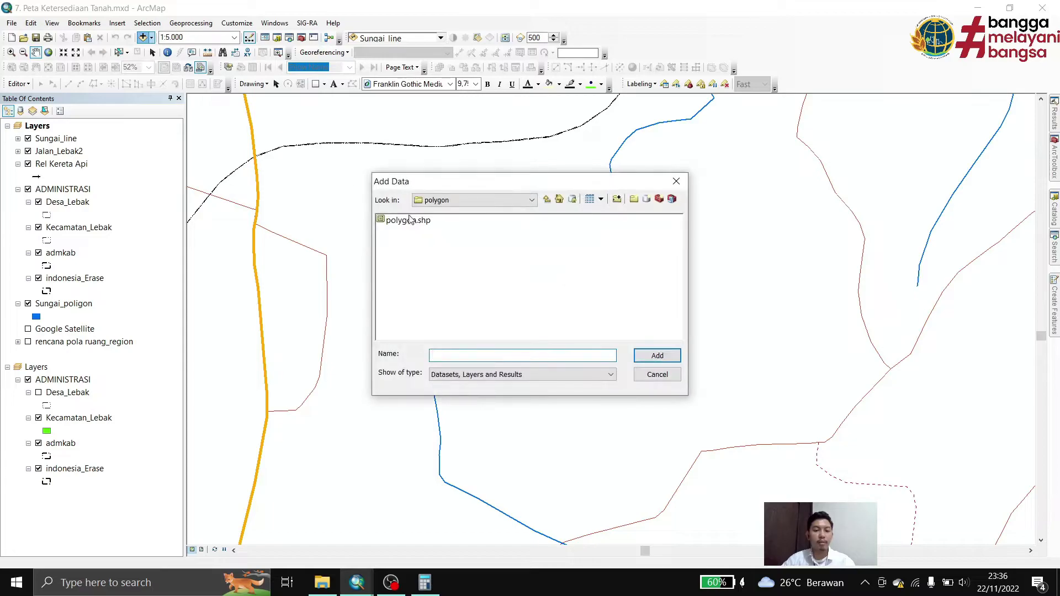
pyautogui.click(407, 221)
pyautogui.click(655, 356)
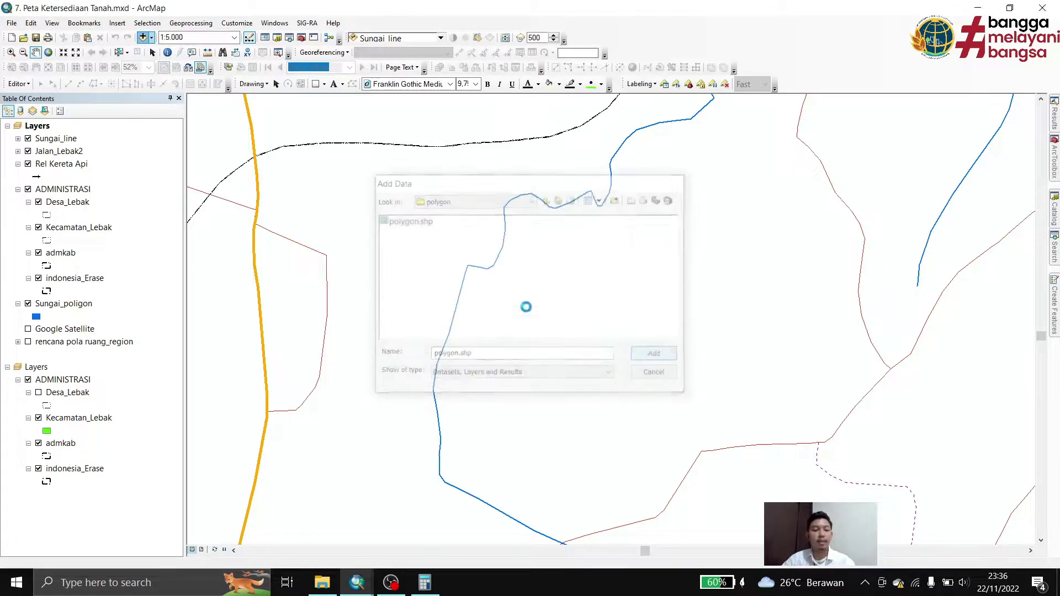
# Move the polygon layer to the top of the main data frame and zoom to its extent.
pyautogui.moveTo(74, 191); pyautogui.dragTo(60, 135)
pyautogui.rightClick(61, 136)
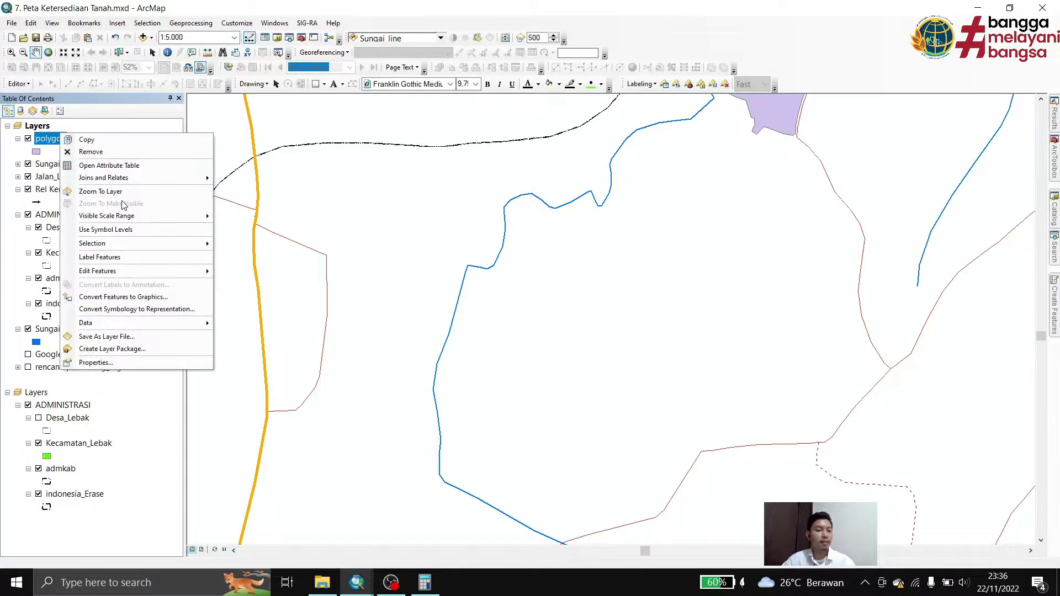
pyautogui.click(118, 196)
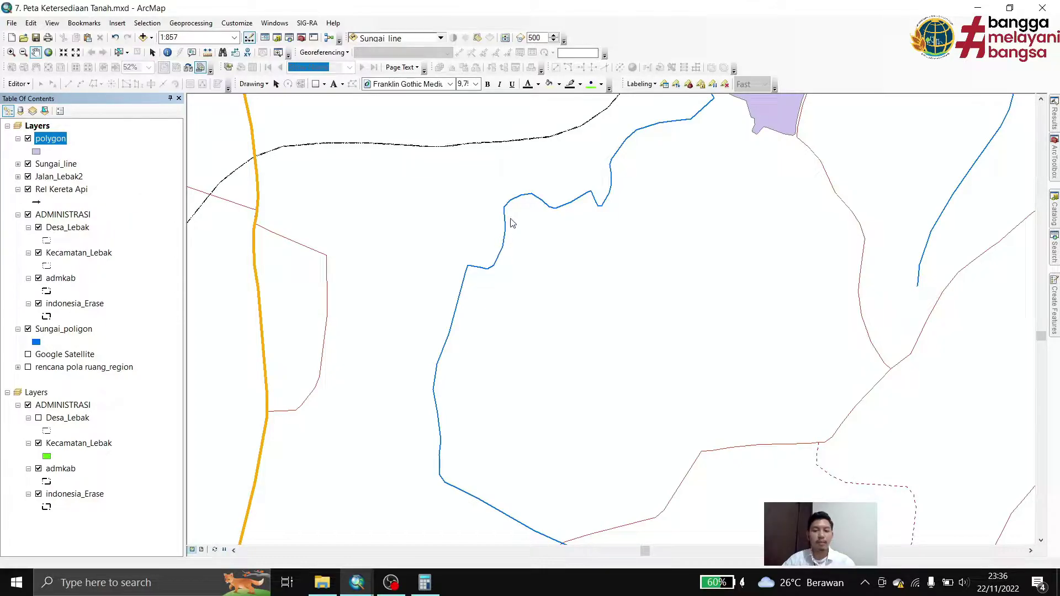
# Set the polygon layer's symbol to LOKASI 7 from the PERTEK style.
pyautogui.click(37, 151)
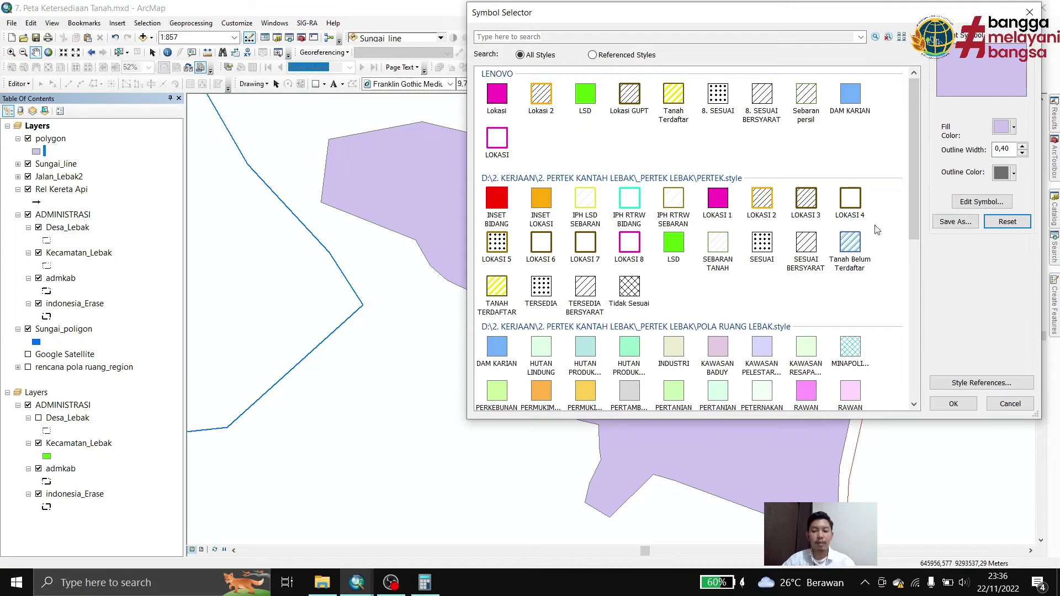
pyautogui.click(592, 249)
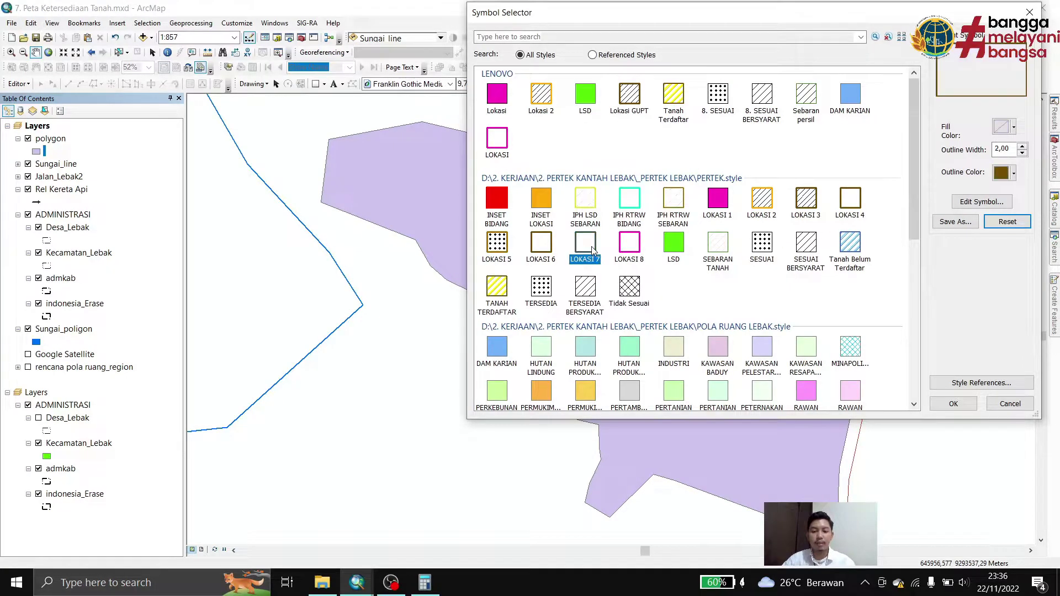
pyautogui.click(953, 403)
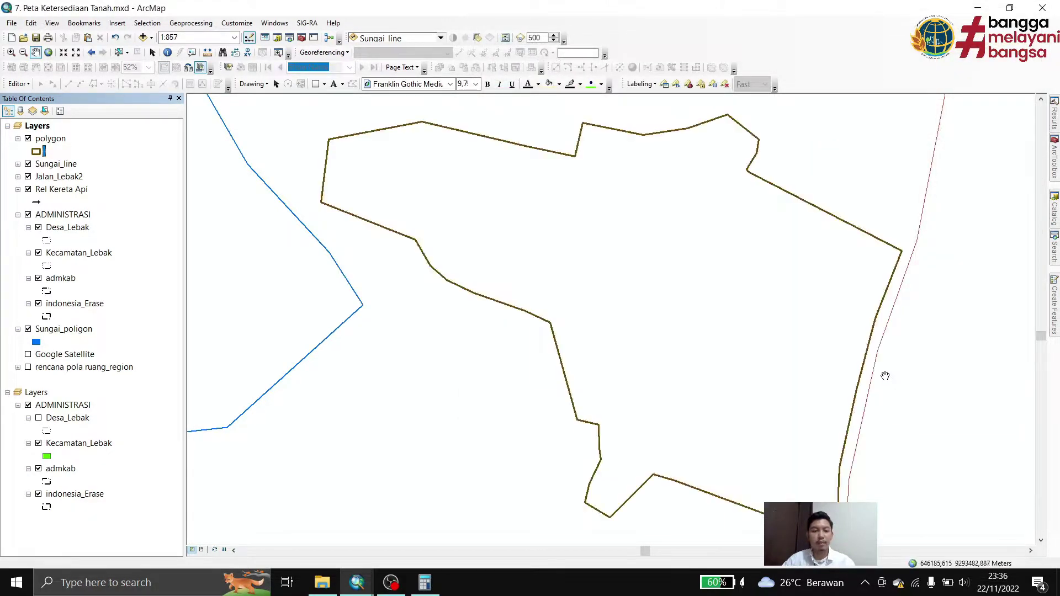
# Add rtrw_clip.shp from the SHP folder and place the layer directly beneath the polygon layer.
pyautogui.click(142, 38)
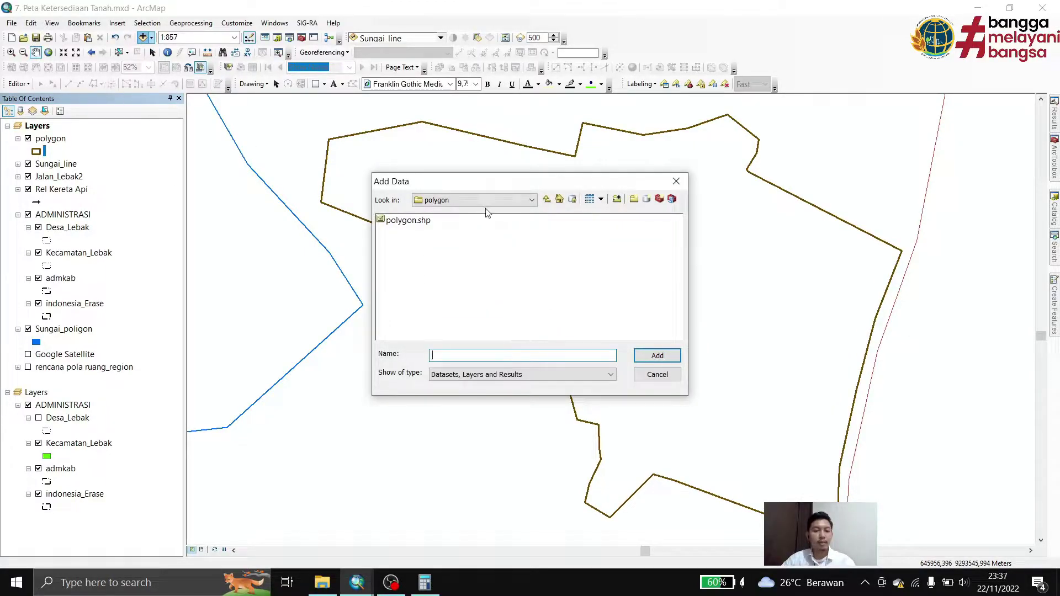
pyautogui.click(547, 200)
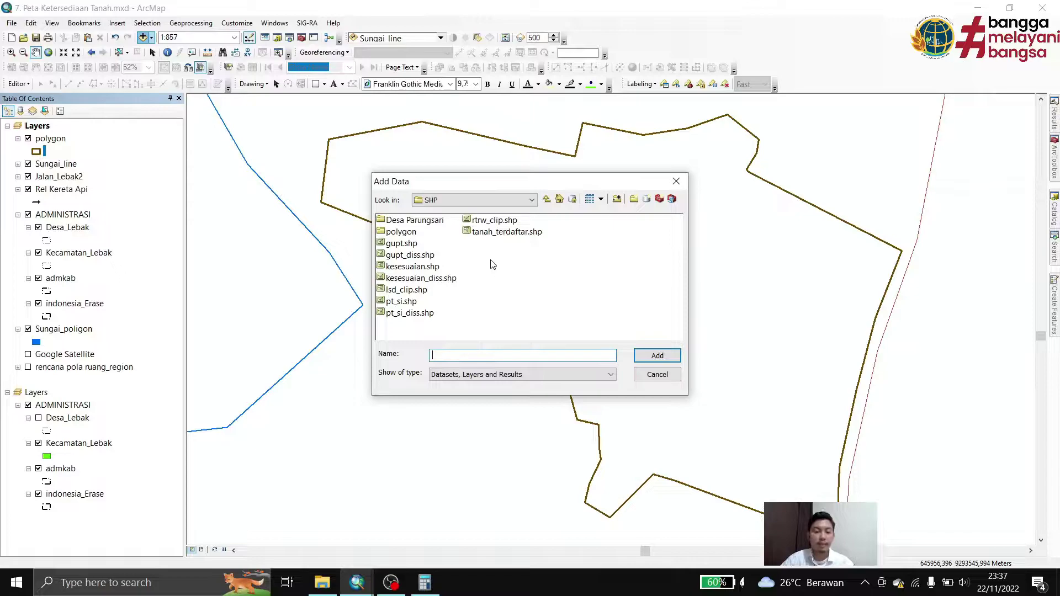
pyautogui.click(480, 222)
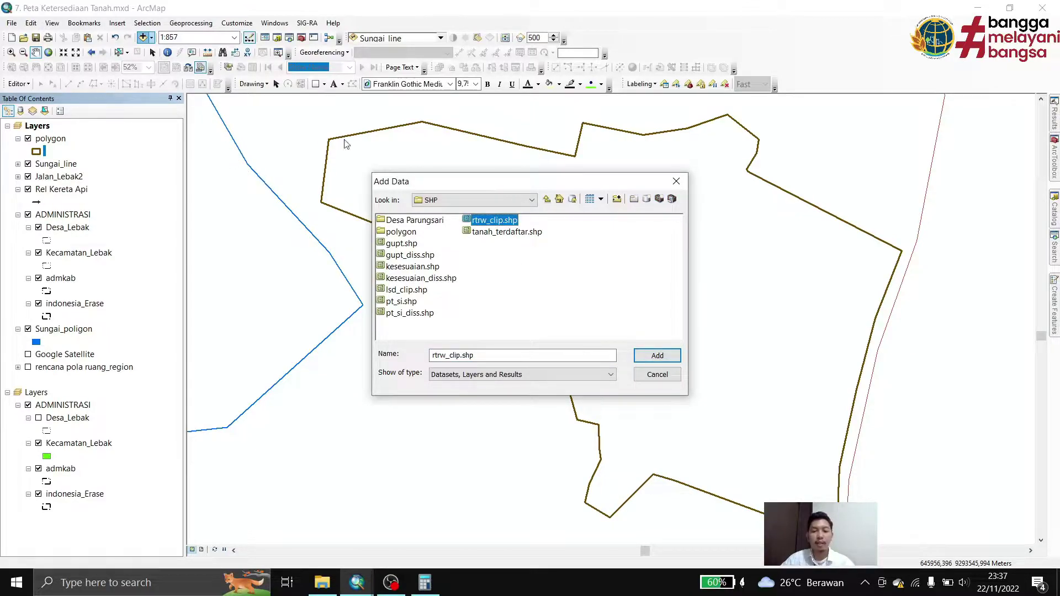
pyautogui.click(659, 355)
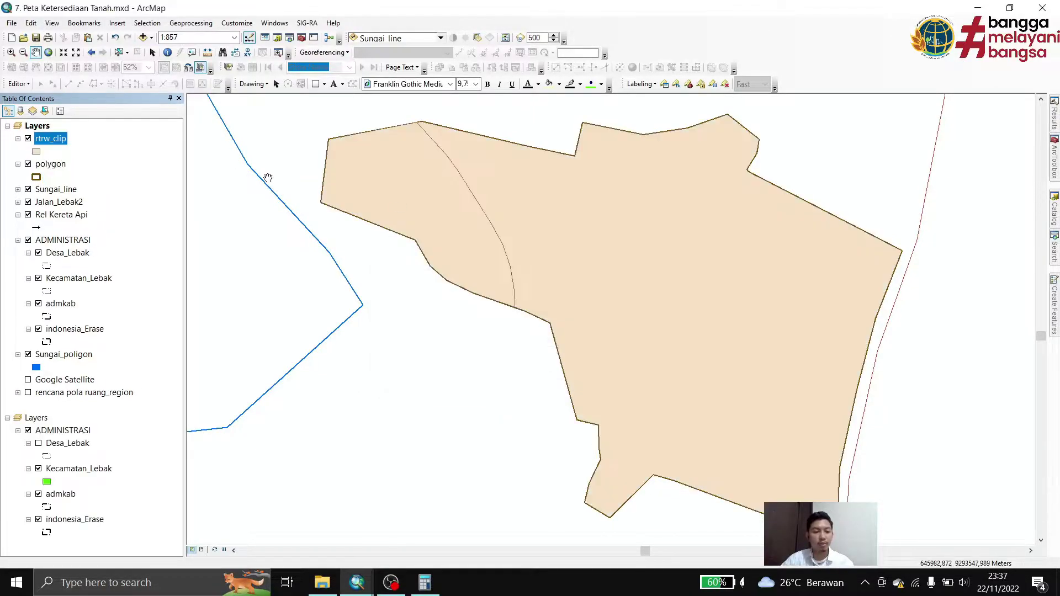
pyautogui.moveTo(58, 143); pyautogui.dragTo(64, 172)
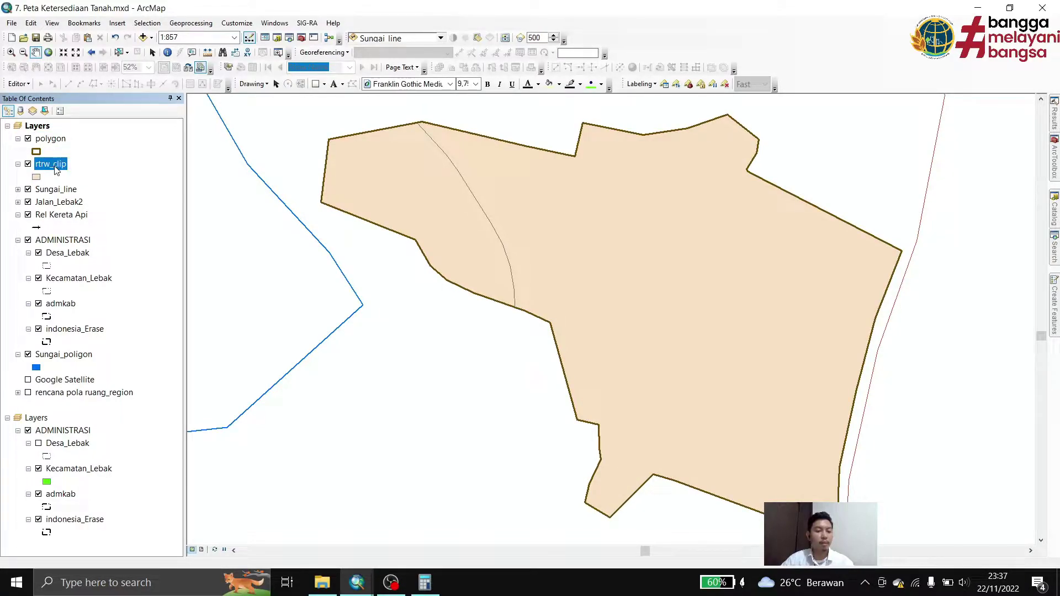
# Categorize the rtrw_clip layer's symbology by unique values of the POLA field and add all values.
pyautogui.rightClick(55, 165)
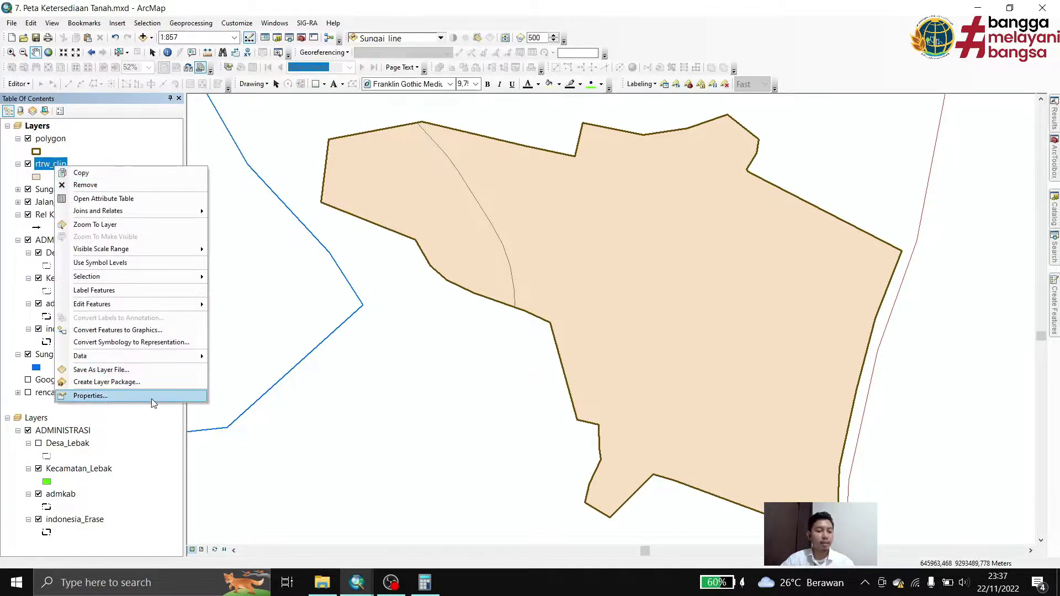
pyautogui.click(88, 399)
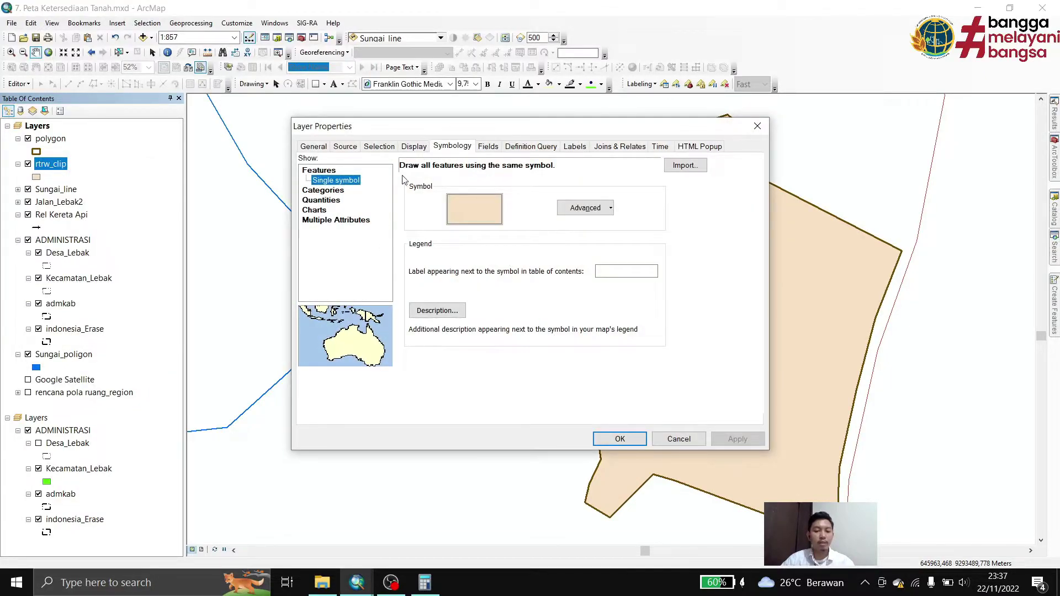
pyautogui.click(323, 190)
pyautogui.click(443, 193)
pyautogui.click(444, 203)
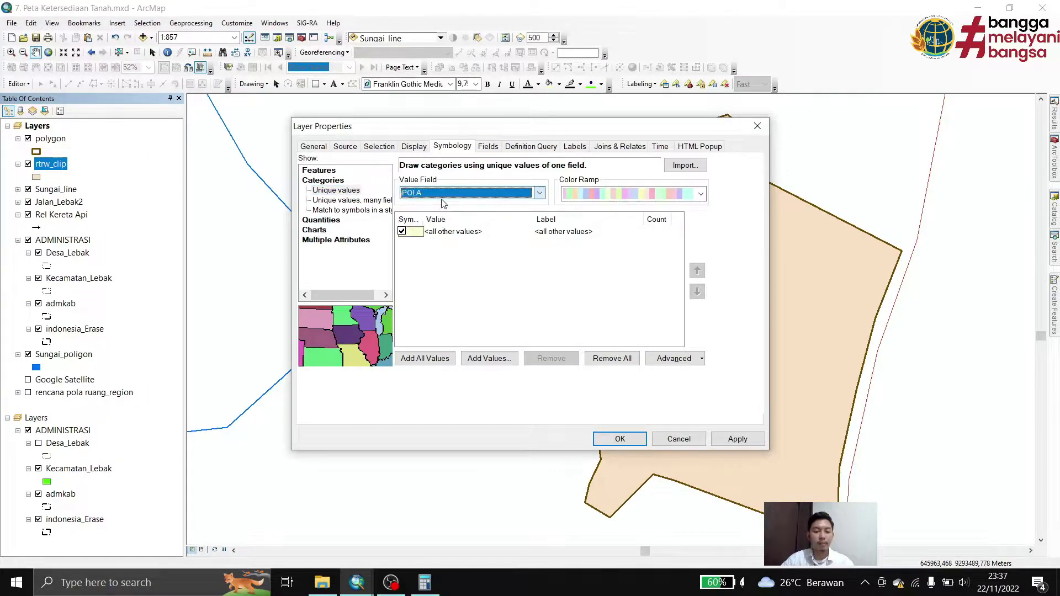
pyautogui.click(429, 360)
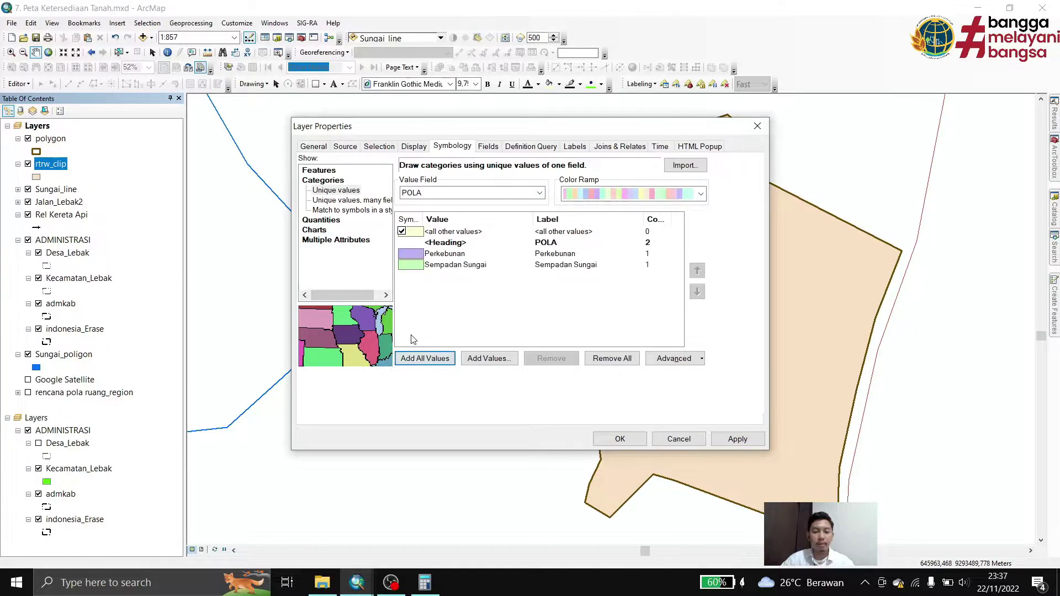
# Assign the PERKEBUNAN symbol from the POLA RUANG LEBAK style to the Perkebunan category.
pyautogui.doubleClick(412, 255)
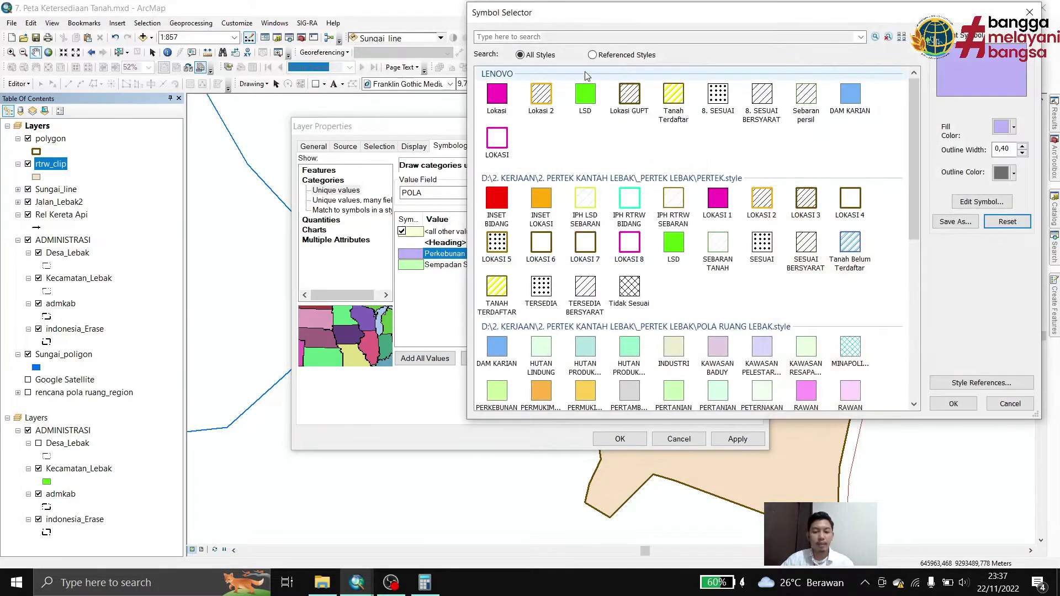
pyautogui.scroll(-3, 591, 324)
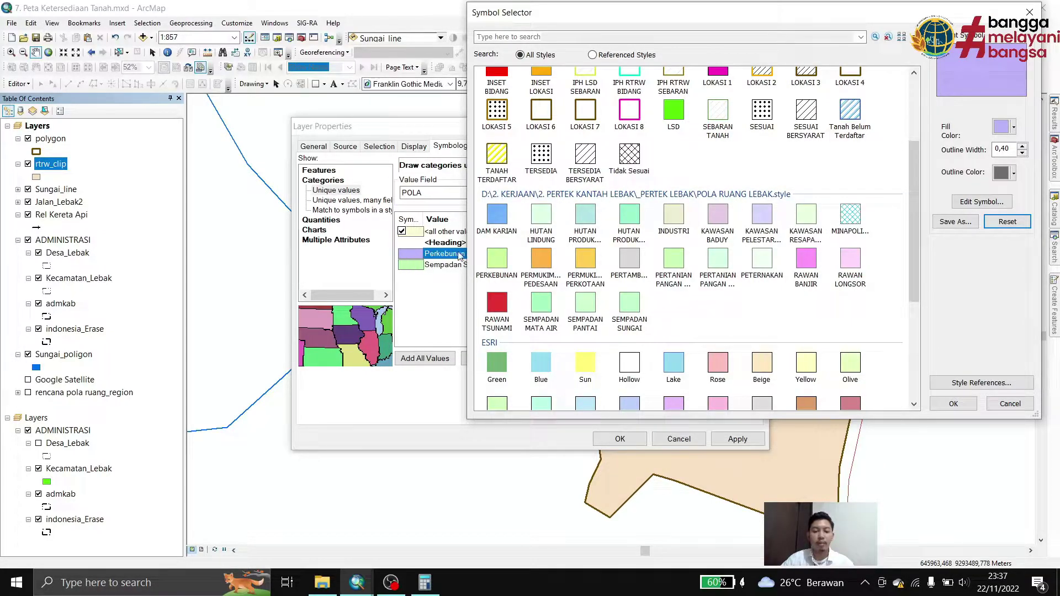
pyautogui.click(503, 273)
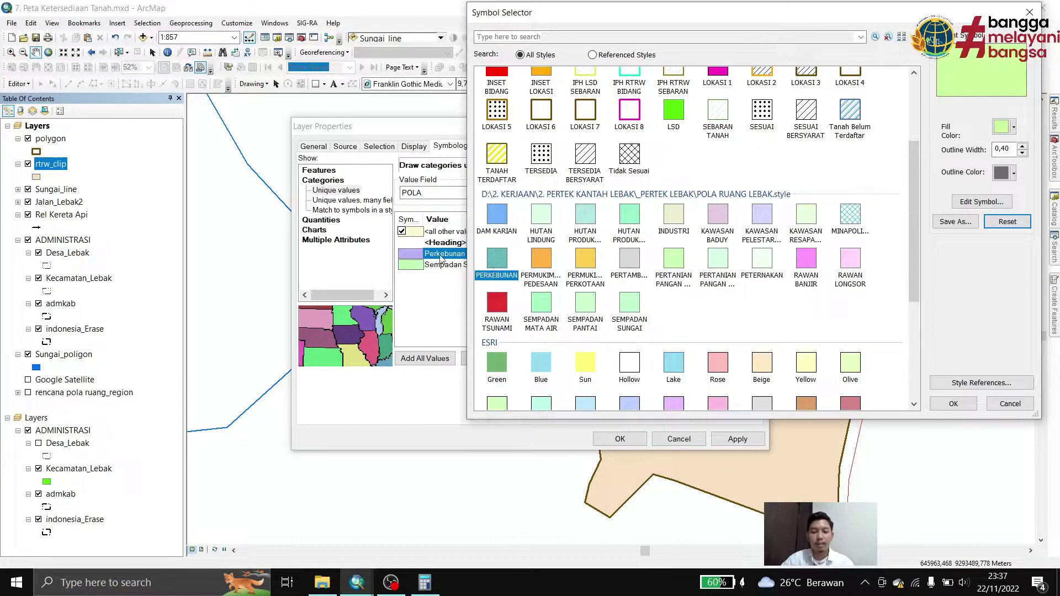
pyautogui.click(945, 404)
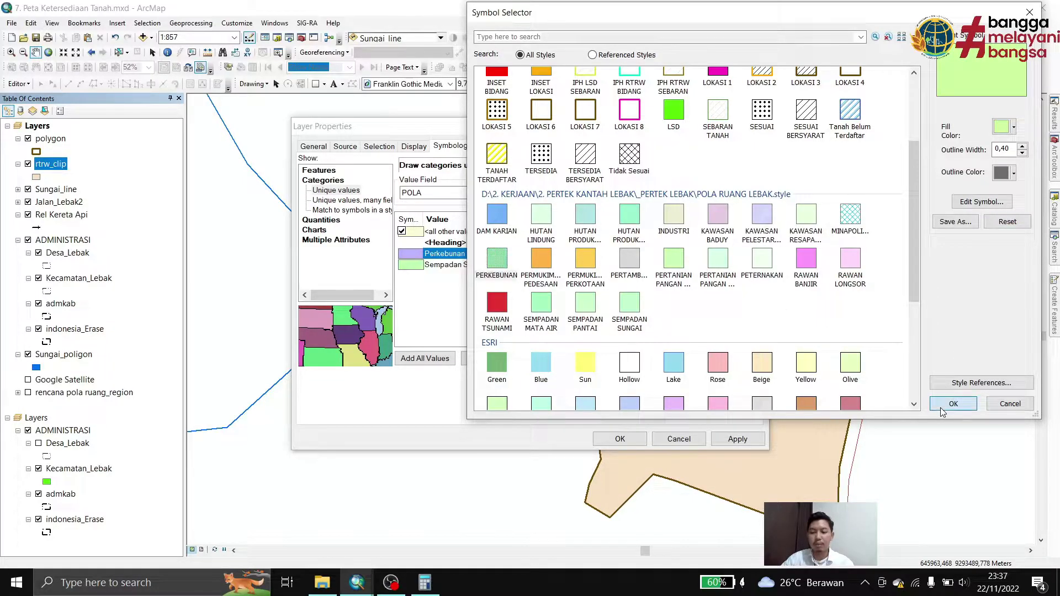
# Assign the SEMPADAN SUNGAI symbol from the POLA RUANG LEBAK style to the Sempadan Sungai category.
pyautogui.doubleClick(411, 265)
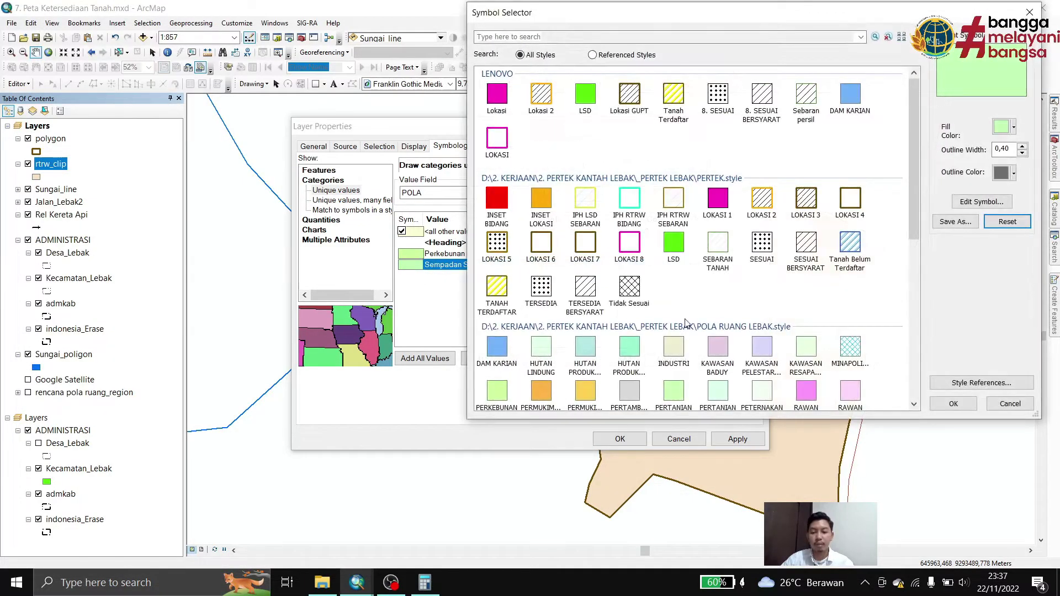
pyautogui.scroll(-3, 692, 315)
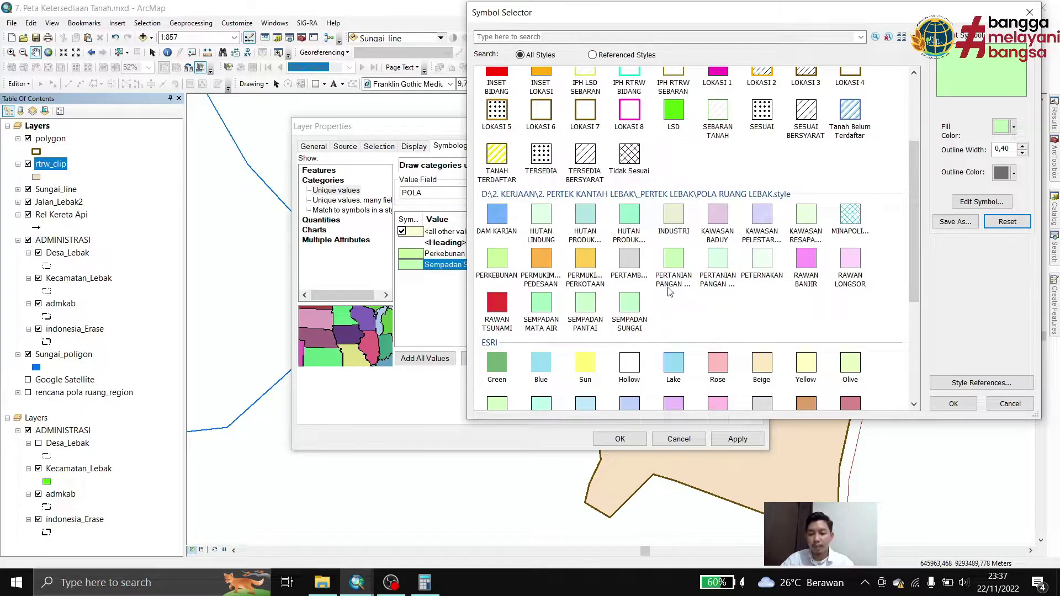
pyautogui.click(630, 303)
pyautogui.click(953, 403)
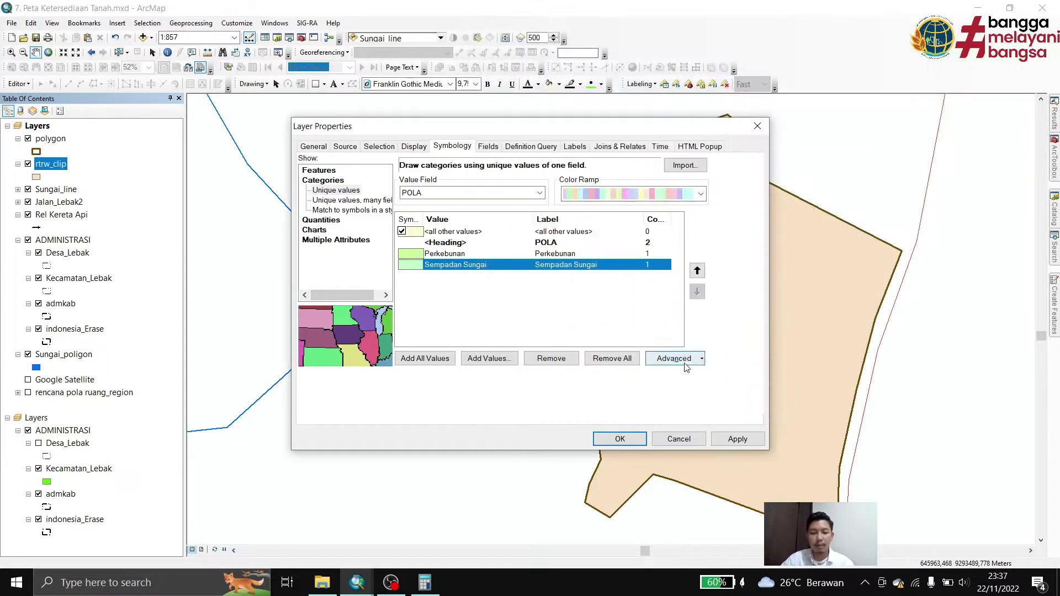
# Apply the rtrw_clip symbology and add kesesuaian_diss.shp from the SHP folder, placing it directly beneath the polygon layer.
pyautogui.click(620, 439)
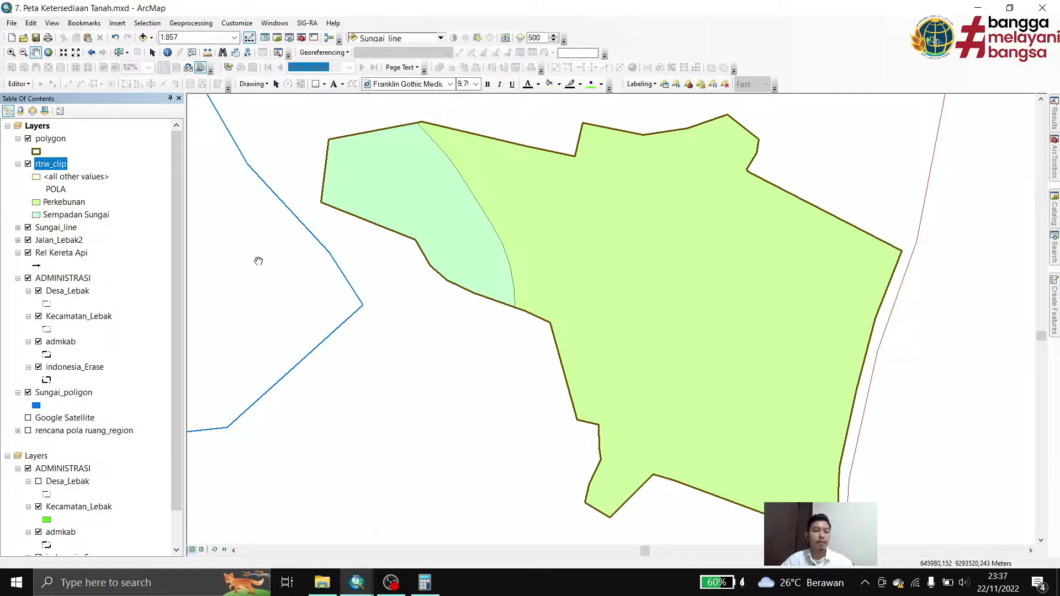
pyautogui.press('Up')
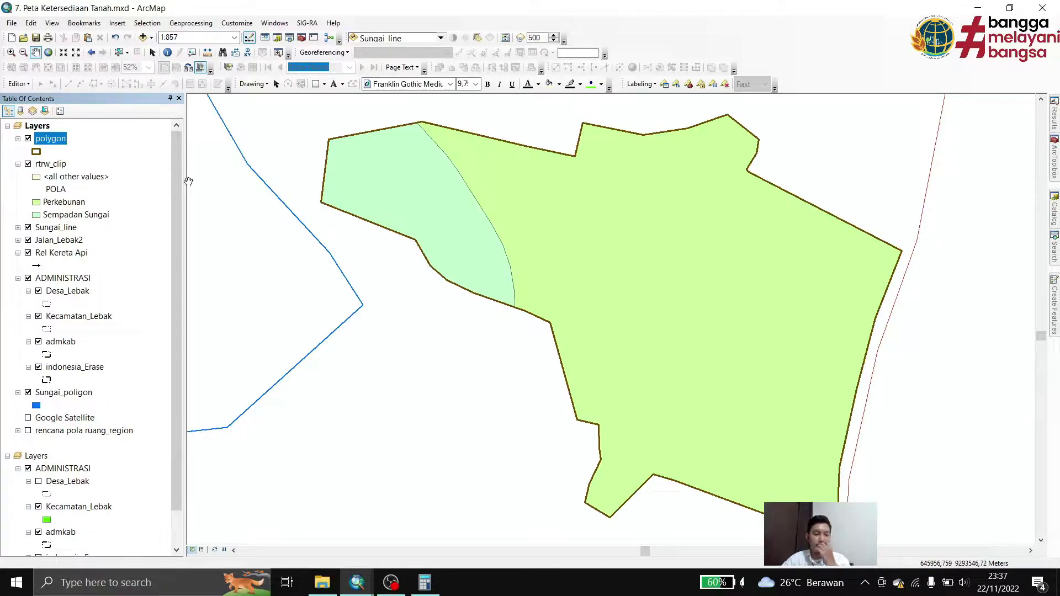
pyautogui.click(144, 37)
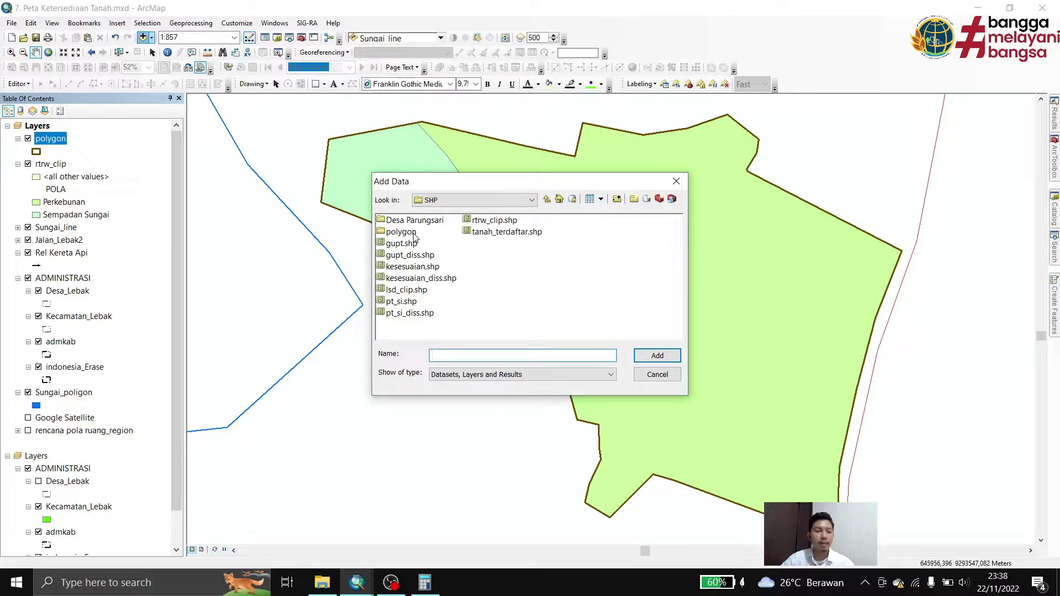
pyautogui.click(420, 280)
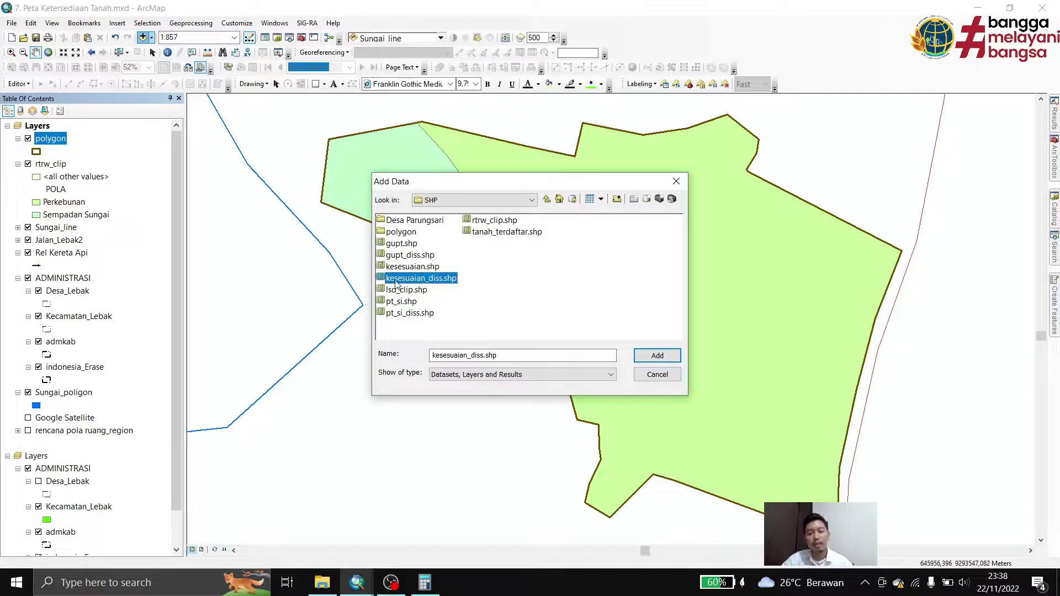
pyautogui.click(657, 355)
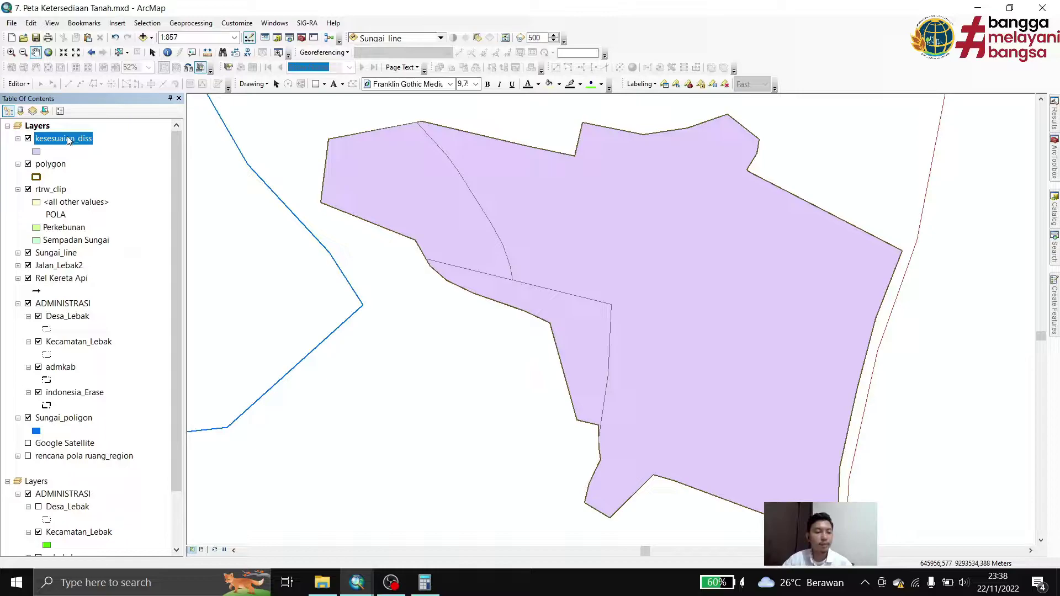
pyautogui.moveTo(68, 140); pyautogui.dragTo(63, 179)
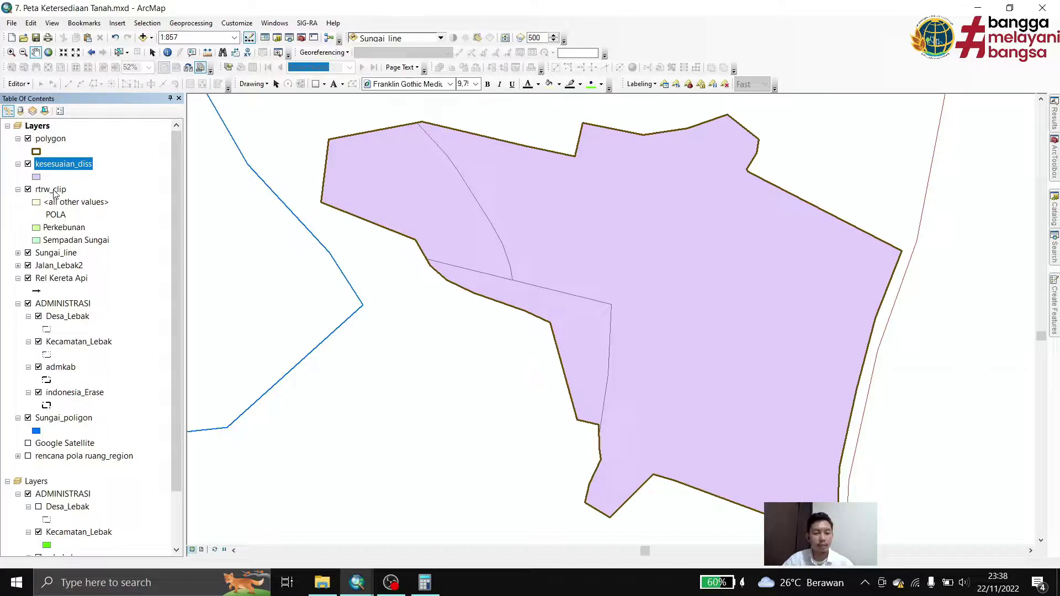
# Categorize the kesesuaian_diss layer's symbology by unique values of the kesesuaian field and add all values.
pyautogui.rightClick(53, 167)
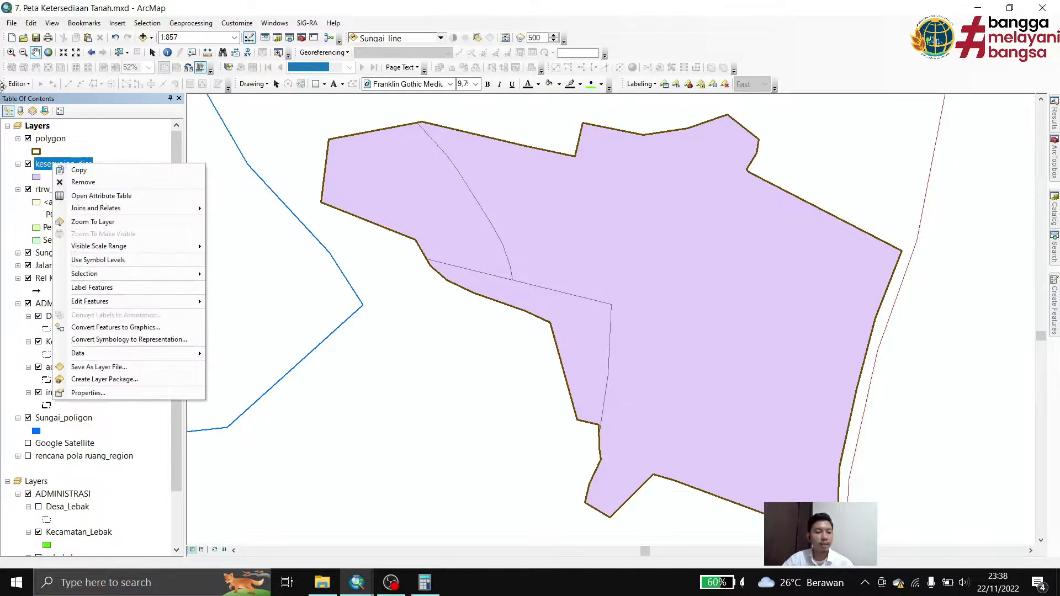
pyautogui.click(148, 392)
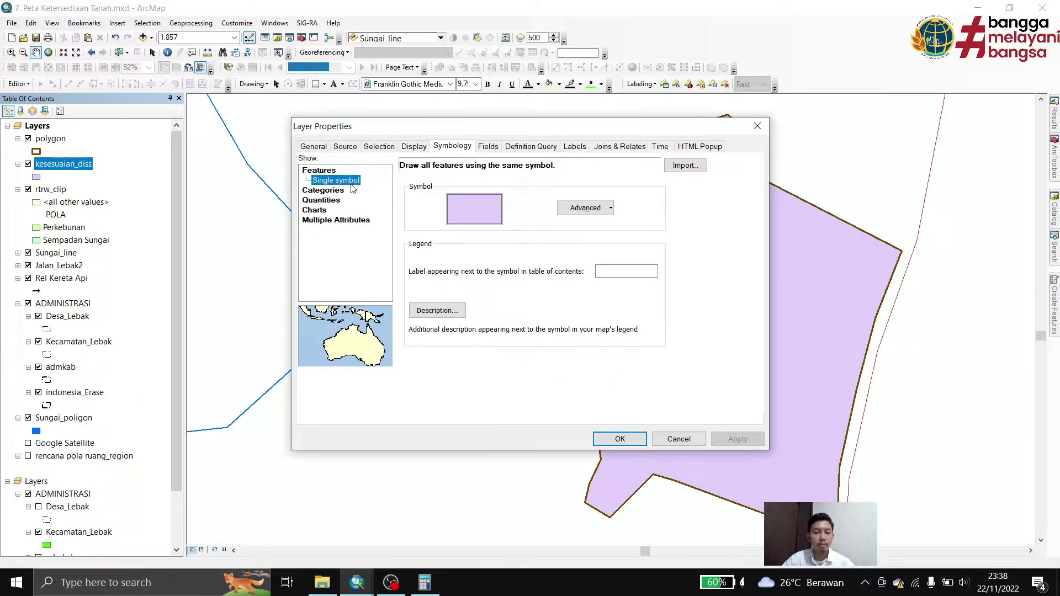
pyautogui.click(334, 191)
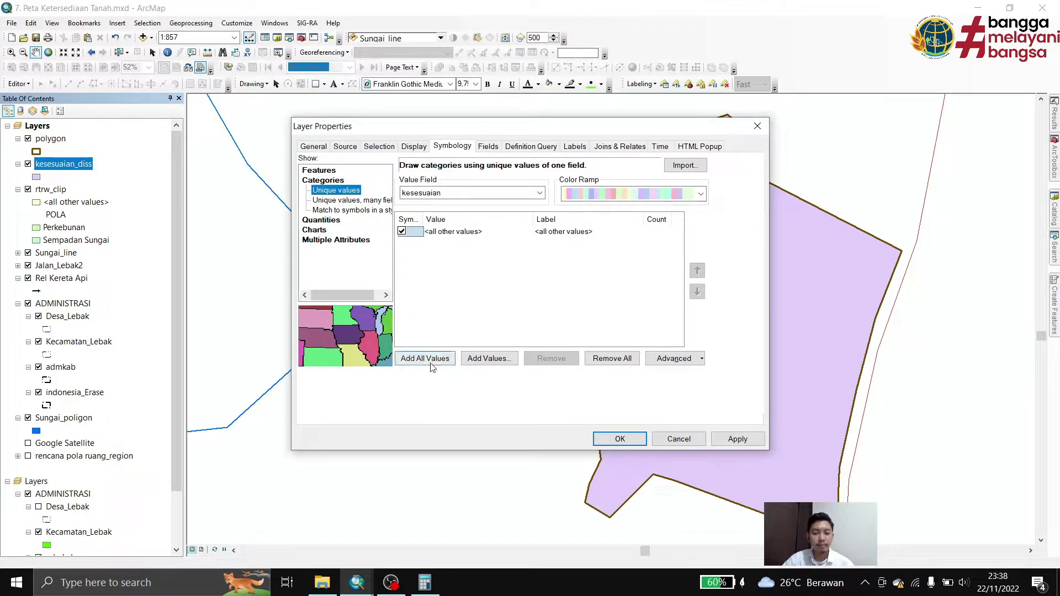
pyautogui.click(433, 194)
pyautogui.click(427, 204)
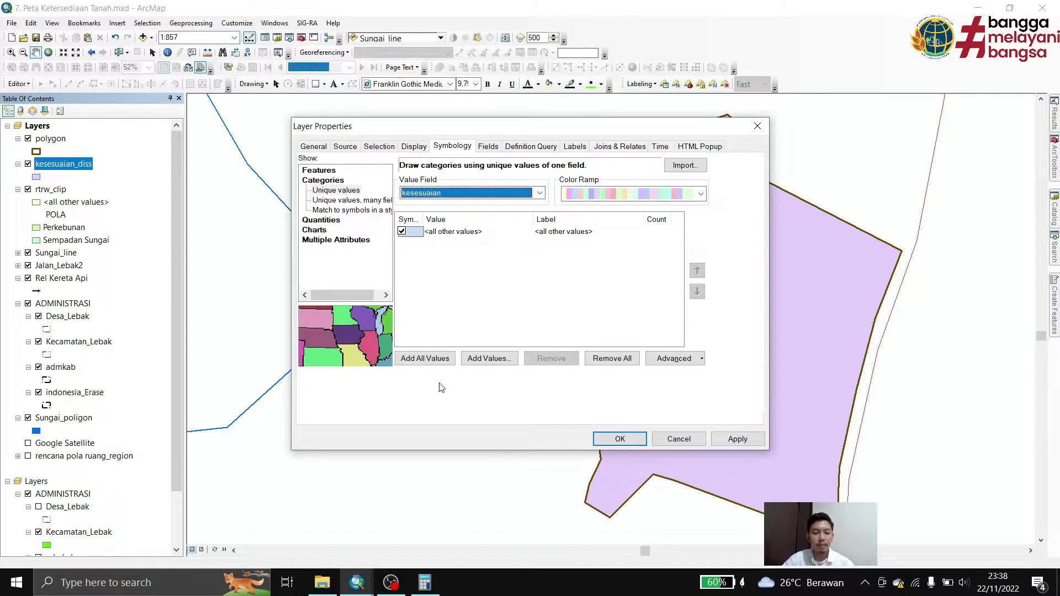
pyautogui.click(425, 359)
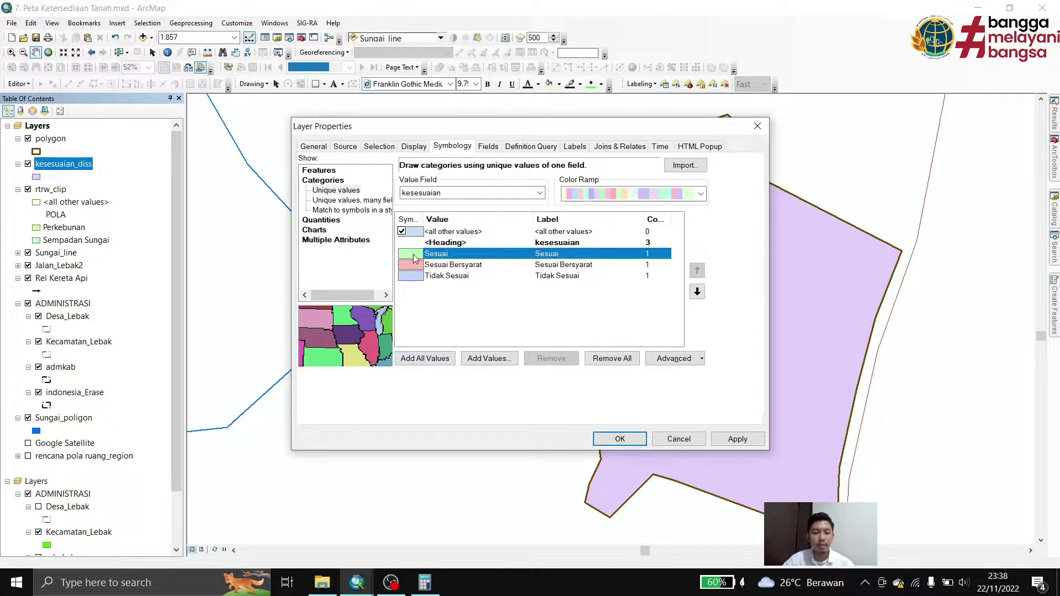
# Assign the PERTEK style's TERSEDIA symbol to the Sesuai category and its TERSEDIA BERSYARAT hatch to Sesuai Bersyarat.
pyautogui.doubleClick(414, 255)
pyautogui.click(542, 293)
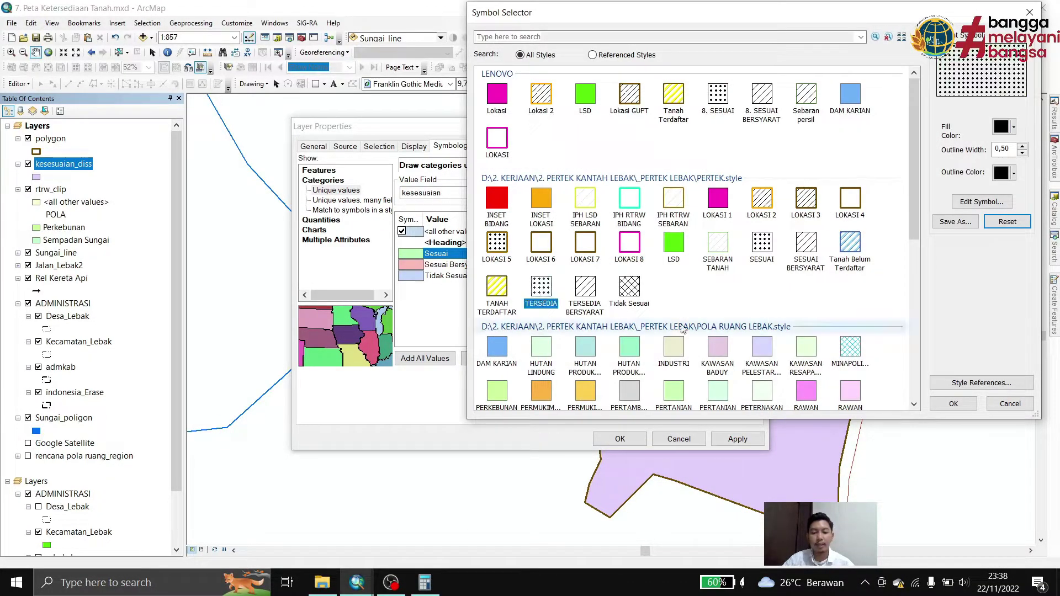
pyautogui.click(954, 404)
pyautogui.click(412, 268)
pyautogui.doubleClick(412, 269)
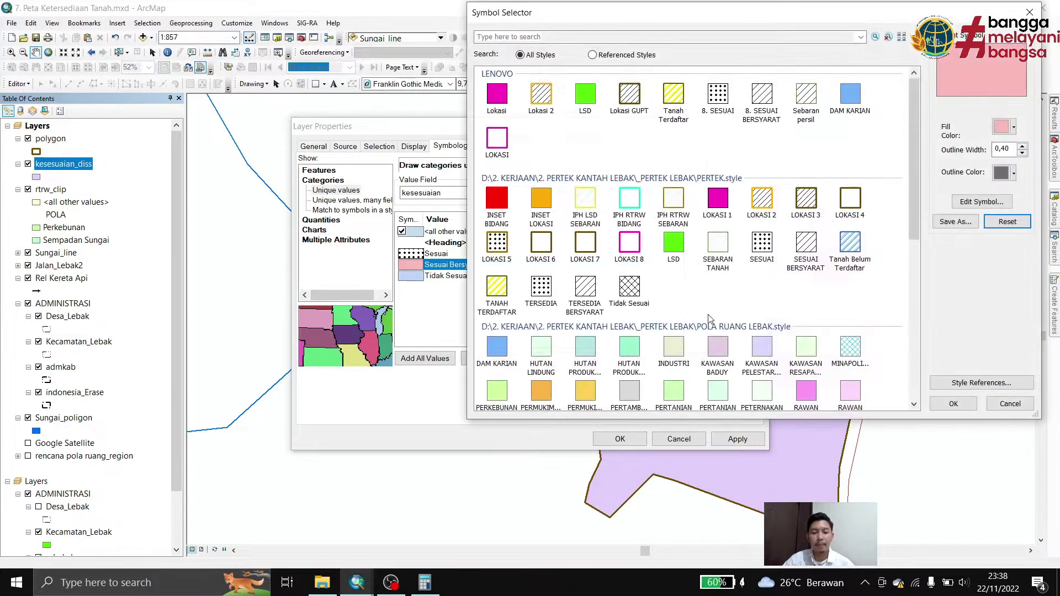
pyautogui.click(708, 308)
pyautogui.click(954, 403)
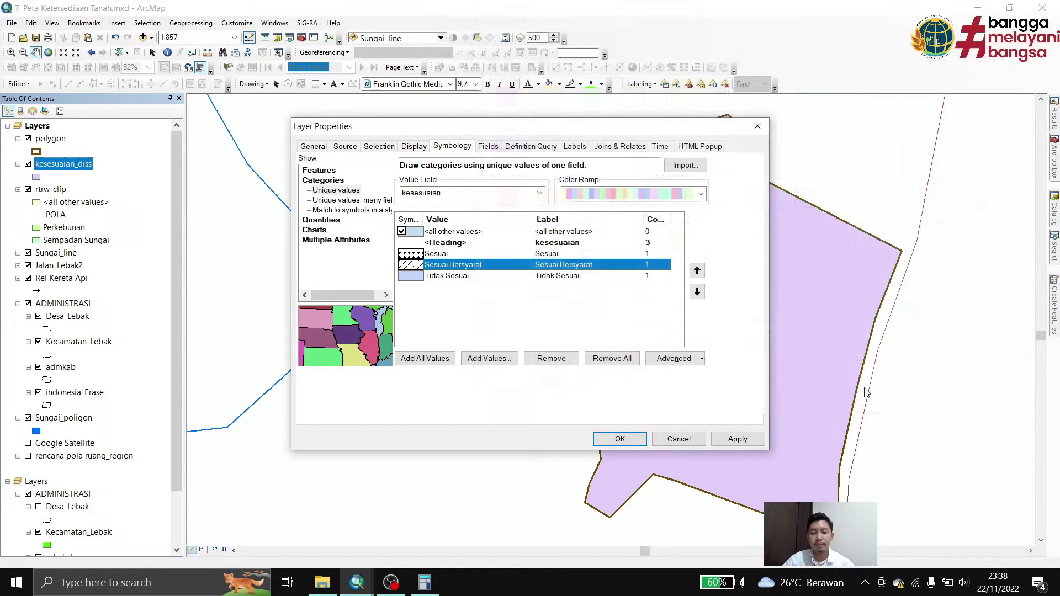
# Assign the Tidak Sesuai crosshatch symbol from the PERTEK style to the Tidak Sesuai category and apply the layer's symbology.
pyautogui.doubleClick(414, 279)
pyautogui.click(630, 292)
pyautogui.click(953, 399)
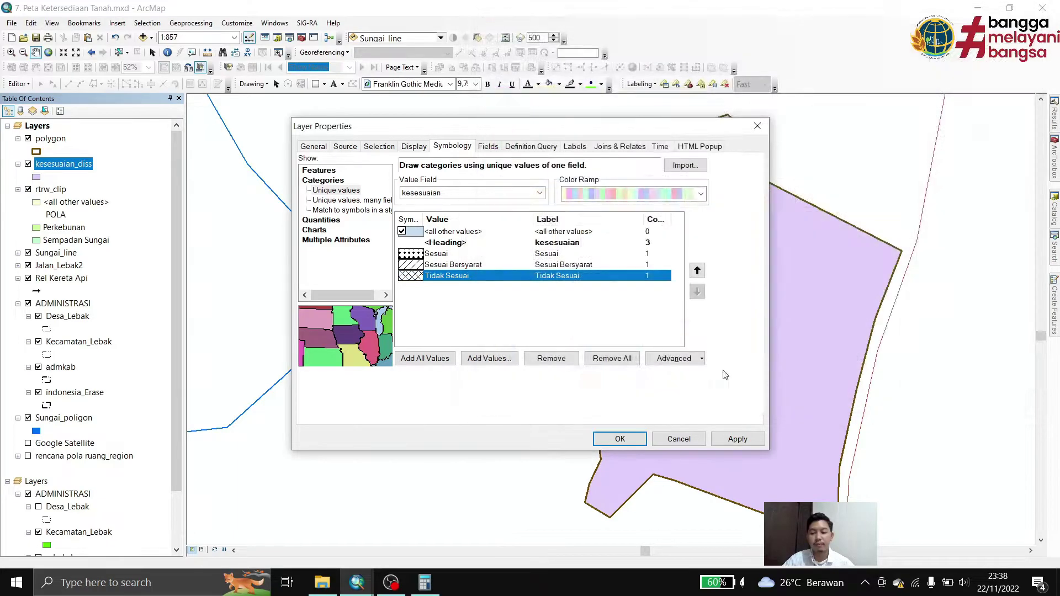
pyautogui.click(620, 438)
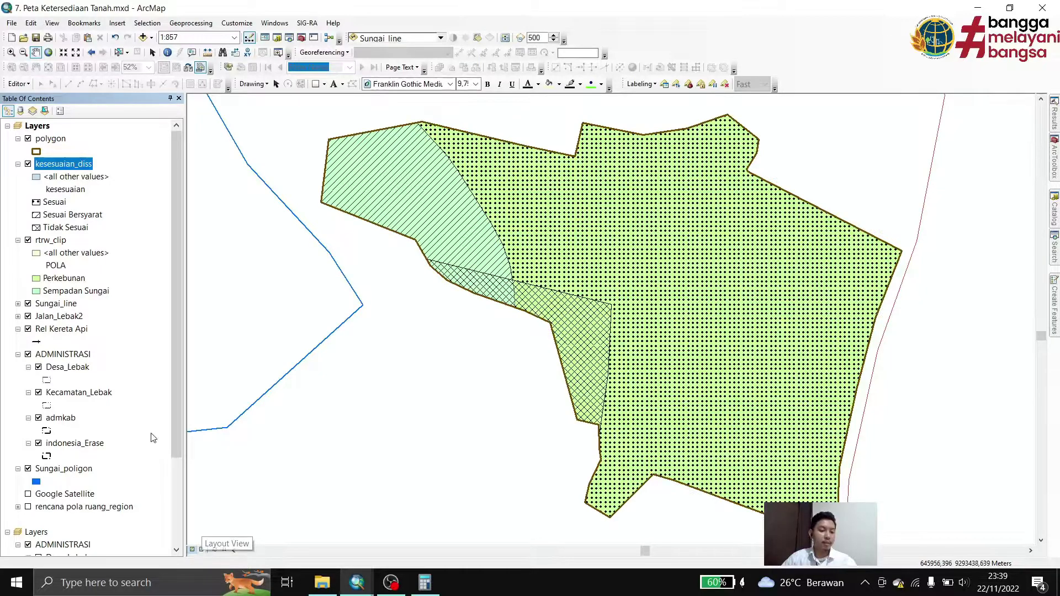
# Switch to the layout view, centre the main data frame on the kesesuaian_diss layer and set its scale to 1:5.000.
pyautogui.click(202, 550)
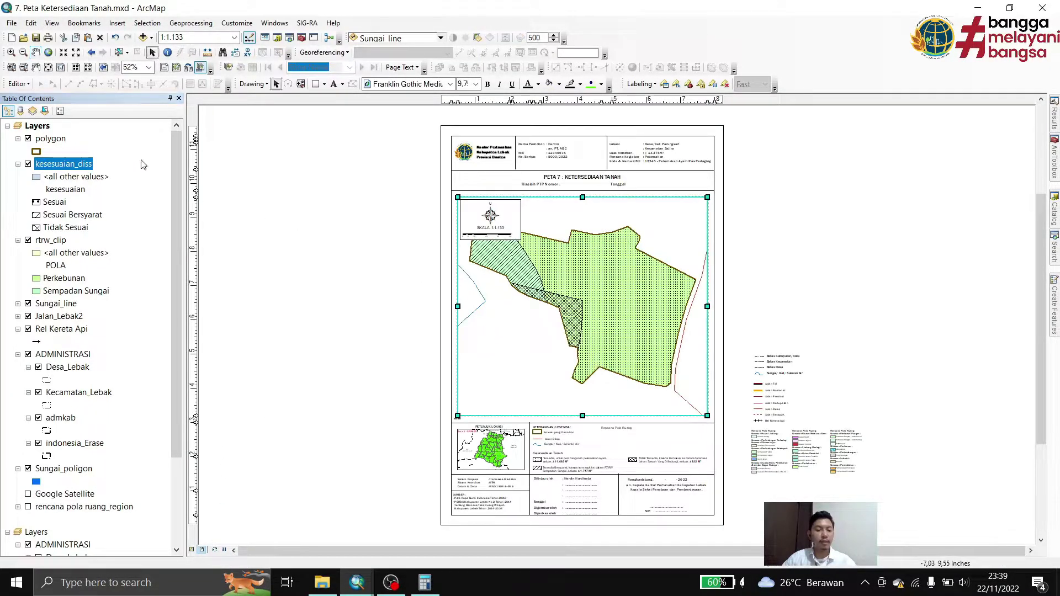
pyautogui.rightClick(77, 164)
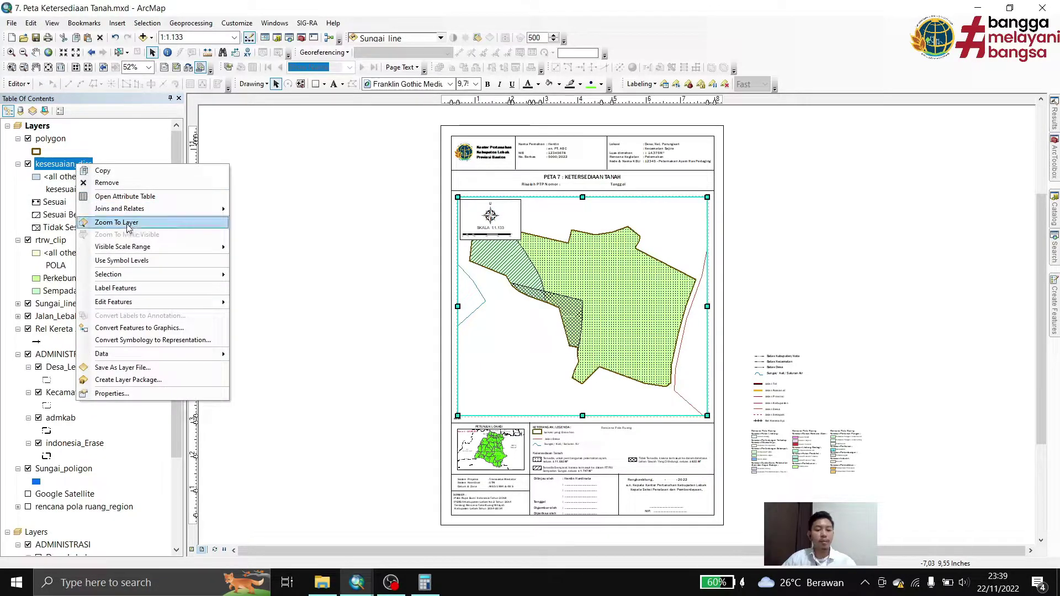
pyautogui.click(130, 223)
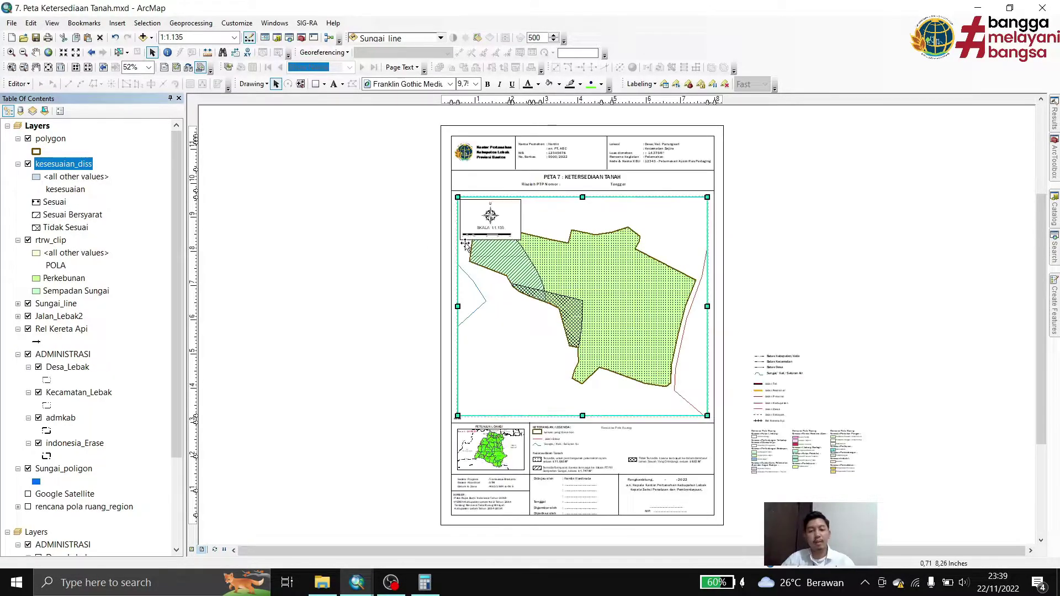
pyautogui.click(197, 39)
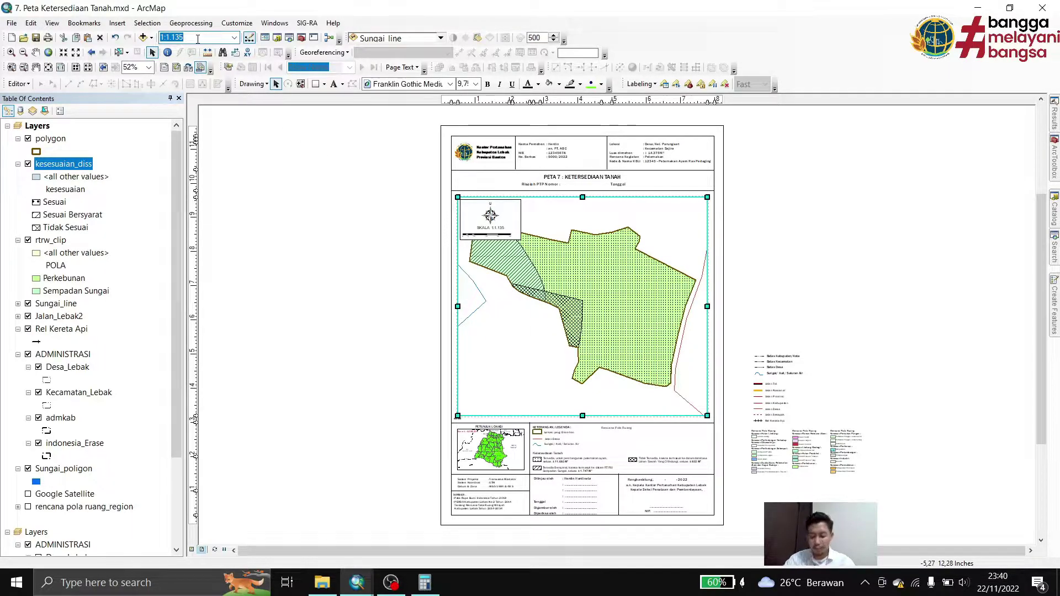
pyautogui.write('5.')
pyautogui.write('000')
pyautogui.press('Return')
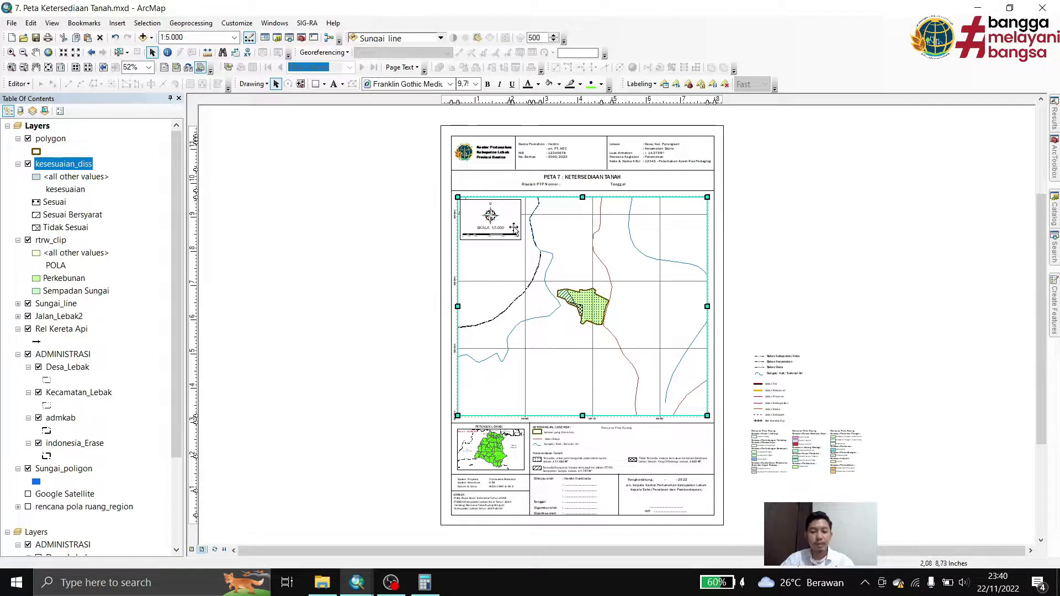
# Check the measured grid's X and Y axis intervals in the main data frame's properties without changing them.
pyautogui.rightClick(554, 200)
pyautogui.click(810, 225)
pyautogui.rightClick(595, 230)
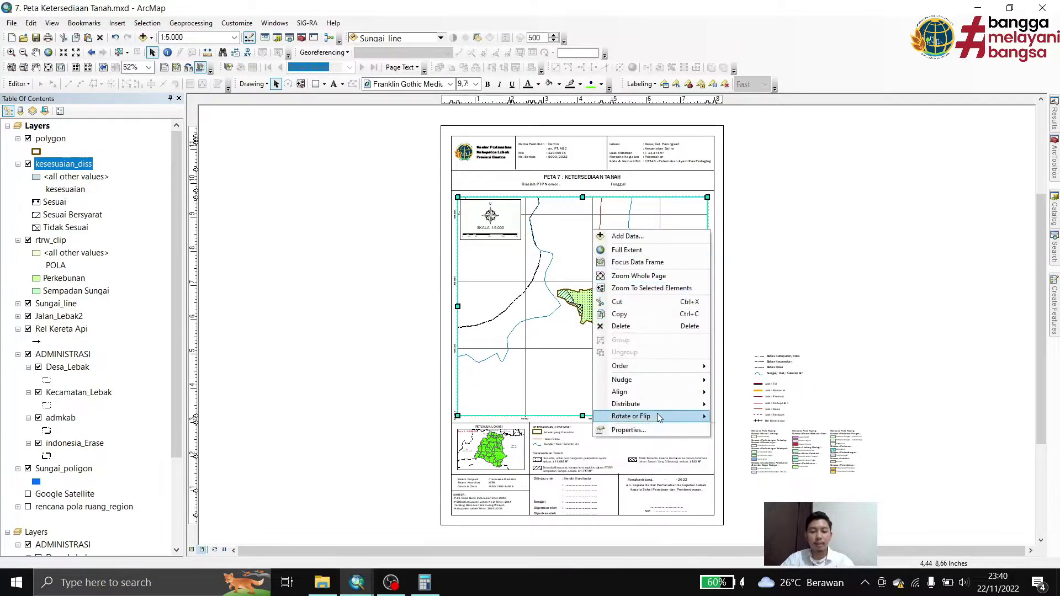
pyautogui.click(607, 493)
pyautogui.moveTo(476, 85); pyautogui.dragTo(794, 62)
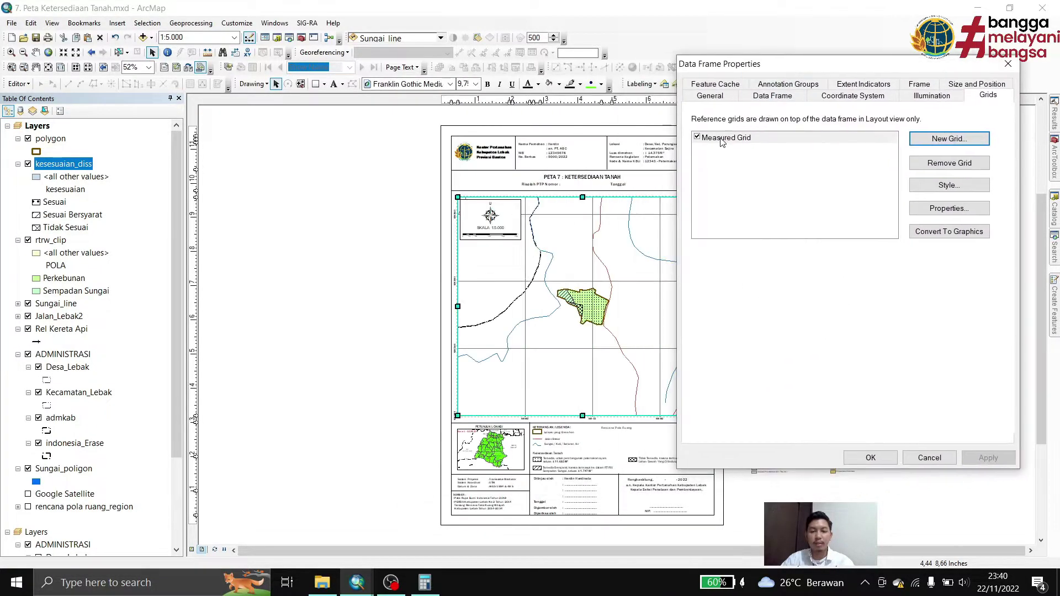
pyautogui.click(988, 99)
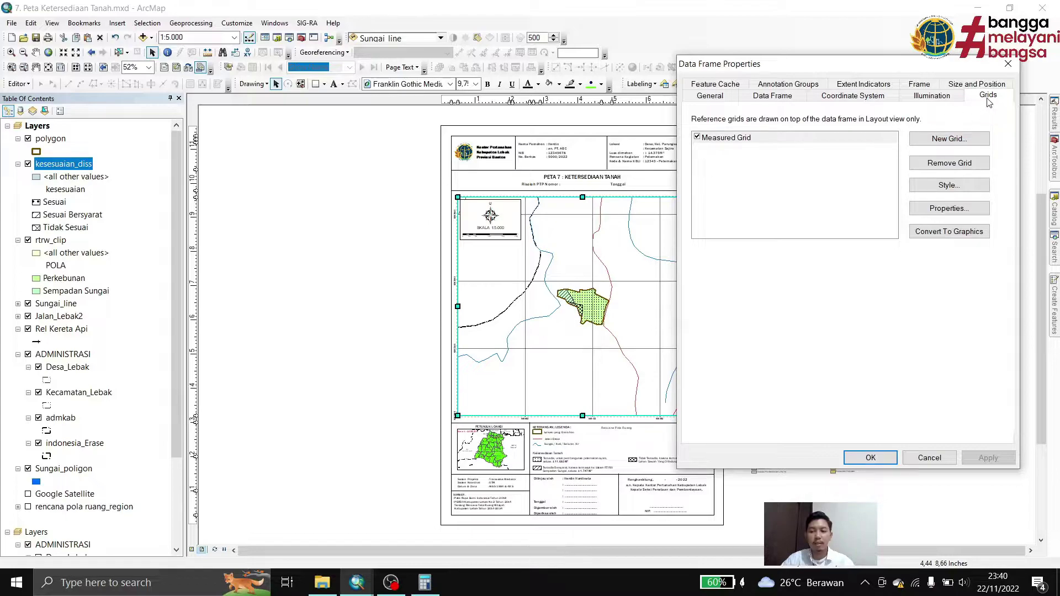
pyautogui.doubleClick(722, 138)
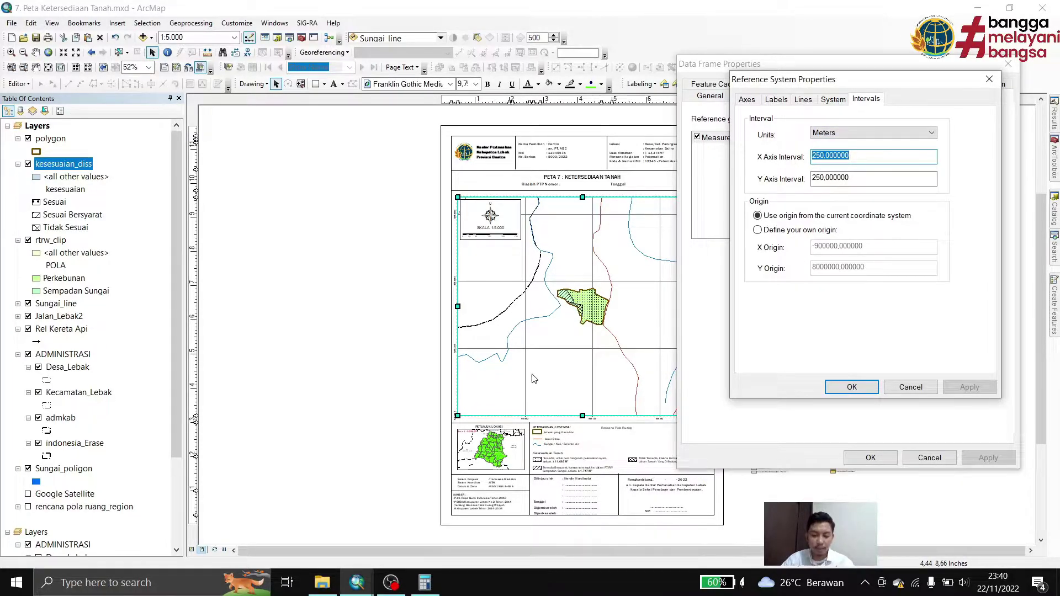
pyautogui.click(912, 387)
pyautogui.click(933, 461)
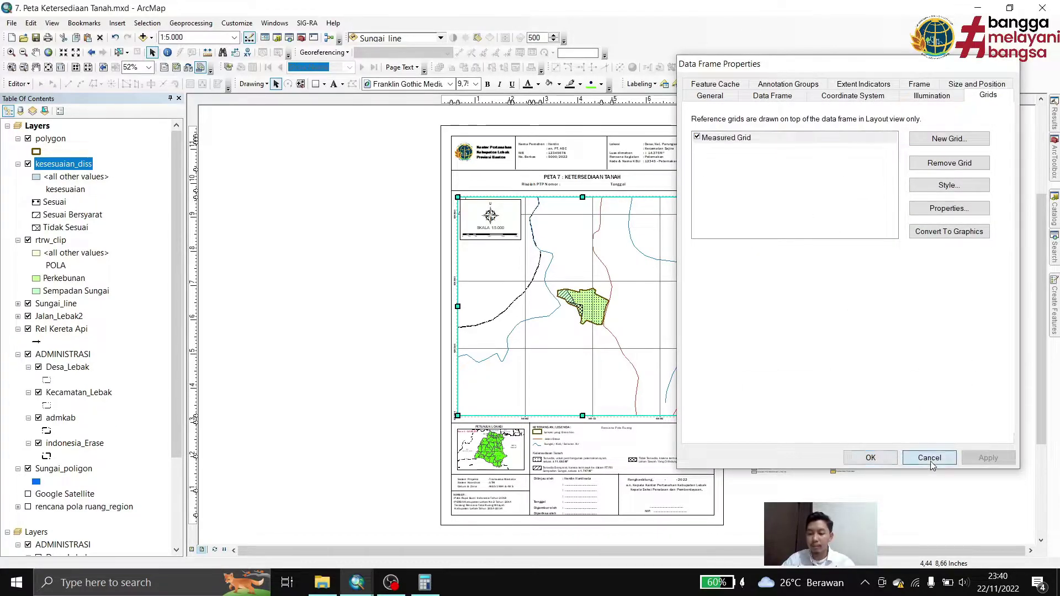
# Compare the luas values in the kesesuaian_diss attribute table with the areas written in the Ketersediaan Tanah legend.
pyautogui.scroll(-5, 600, 495)
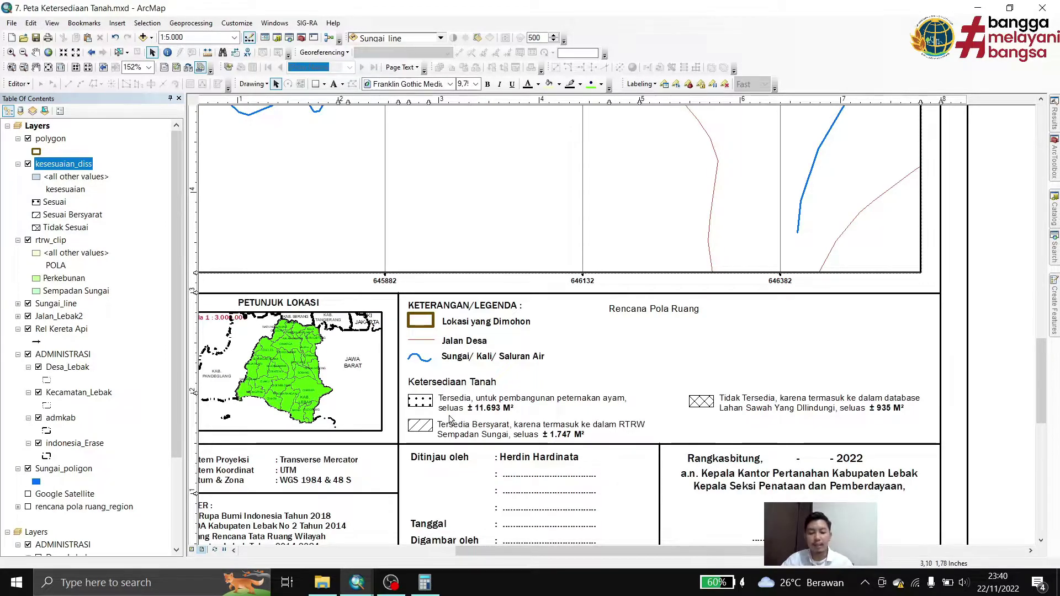
pyautogui.rightClick(65, 164)
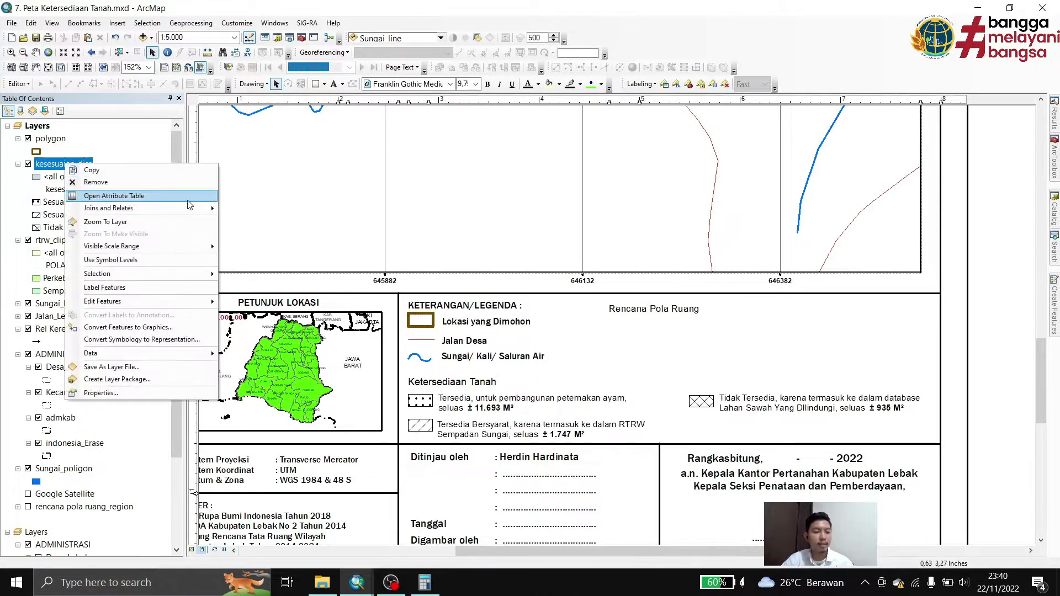
pyautogui.click(100, 195)
pyautogui.moveTo(407, 470); pyautogui.dragTo(508, 449)
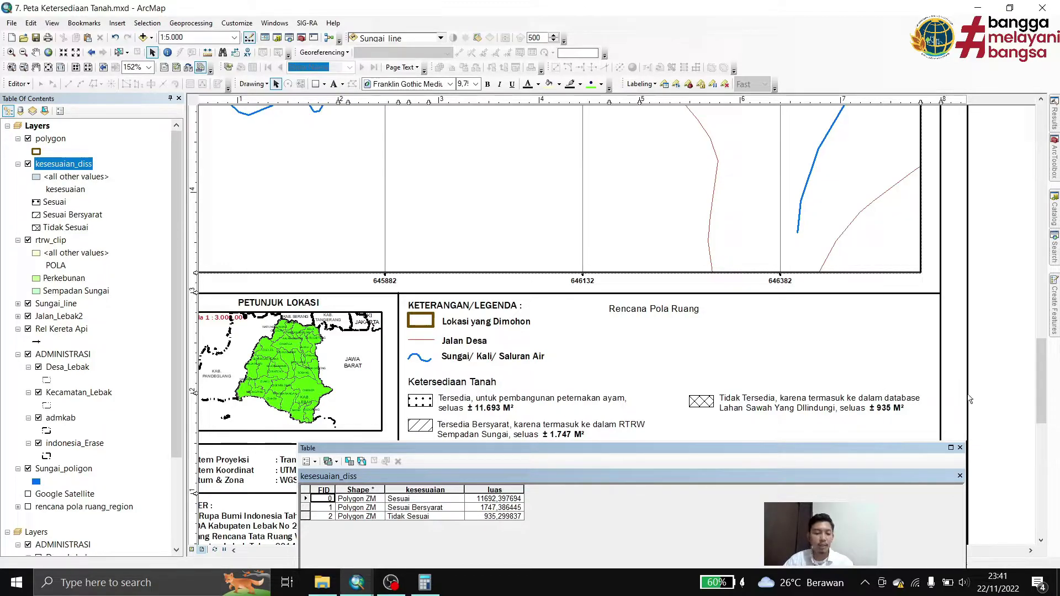
pyautogui.click(960, 448)
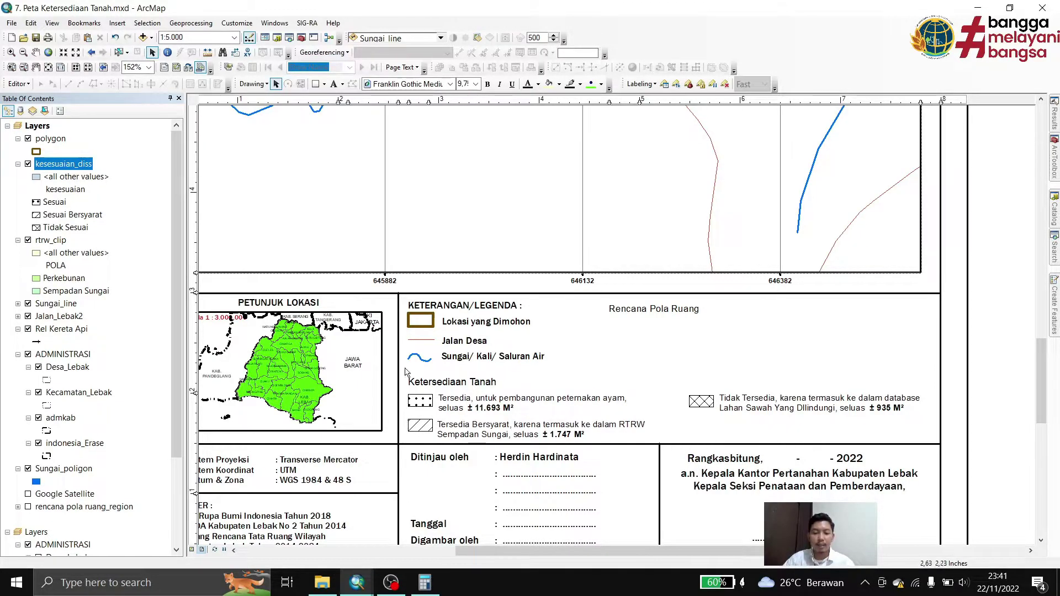
# Place copies of the off-page Sempadan Sungai and Perkebunan legend entries below the Rencana Pola Ruang heading in the map's legend.
pyautogui.scroll(-3, 406, 412)
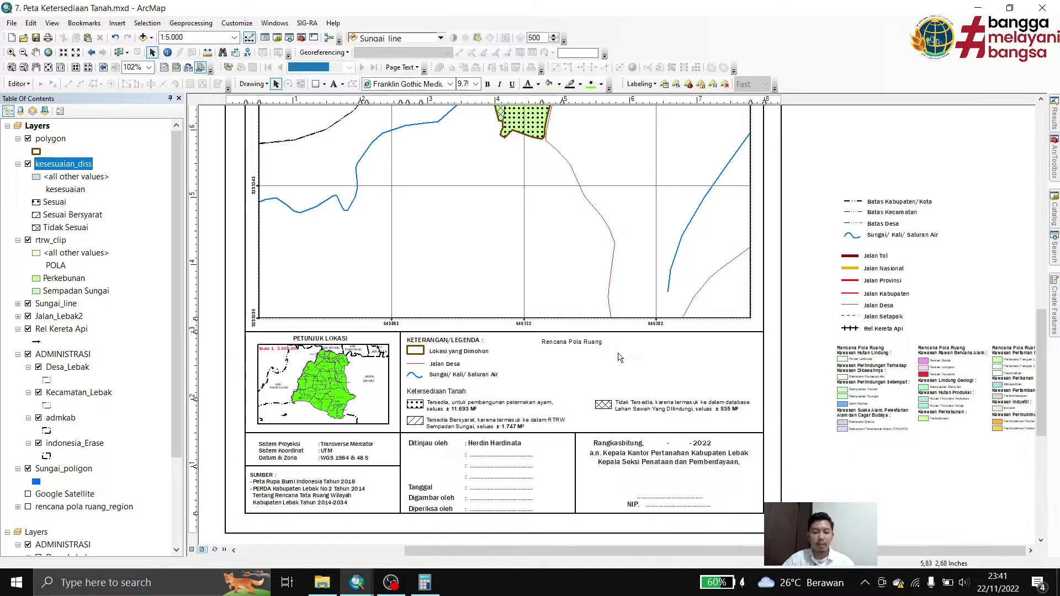
pyautogui.scroll(5, 524, 294)
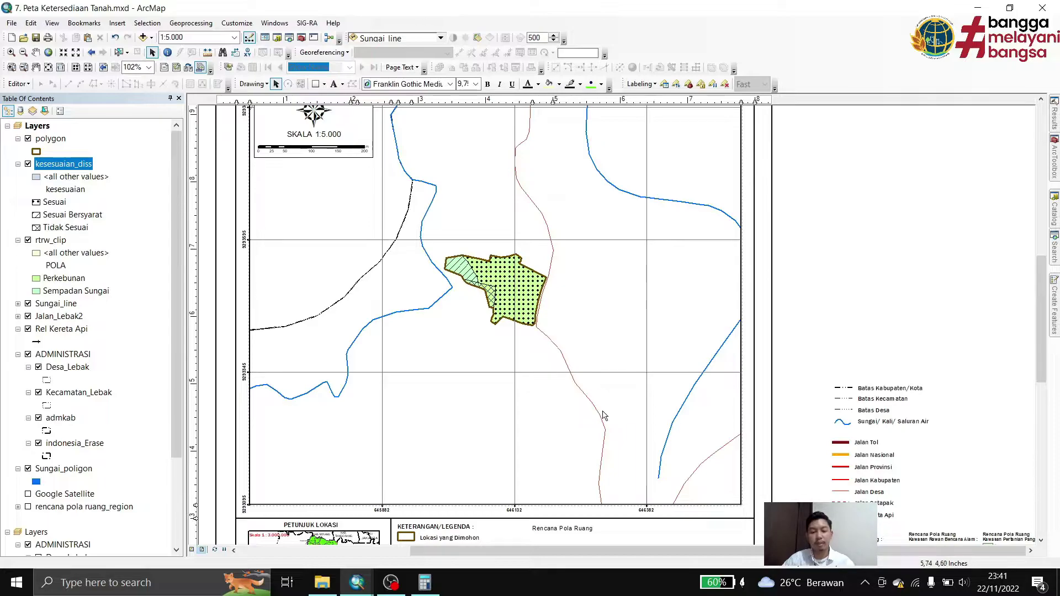
pyautogui.scroll(-5, 604, 414)
pyautogui.hscroll(3, 604, 413)
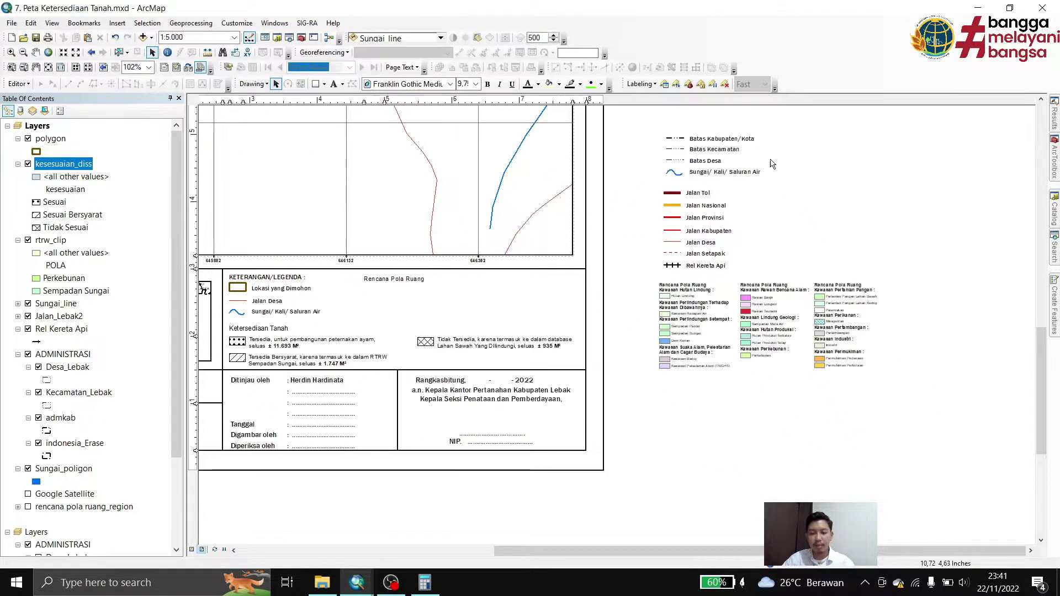
pyautogui.scroll(1, 954, 313)
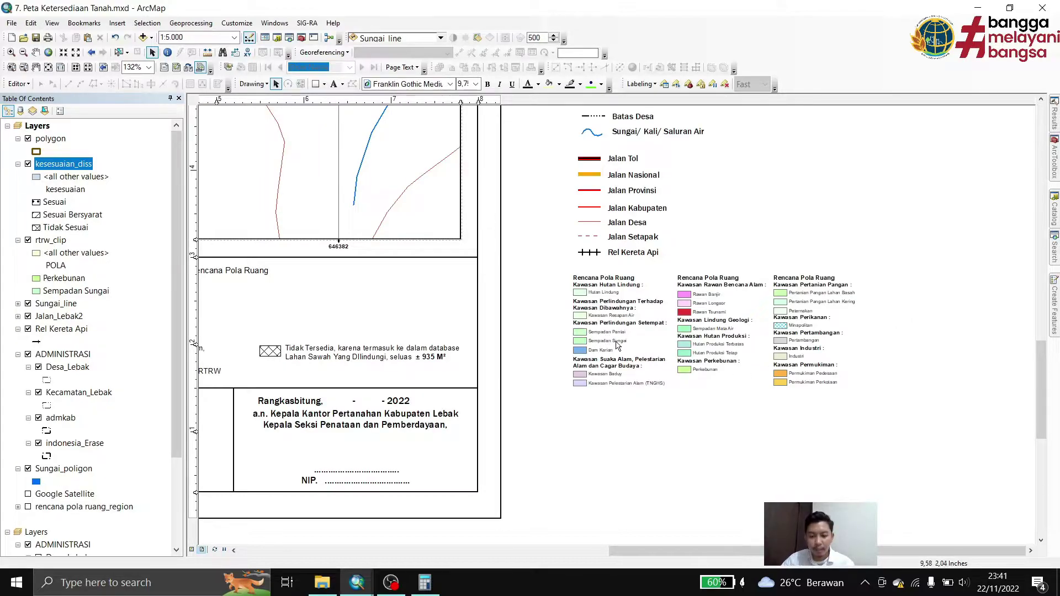
pyautogui.click(609, 344)
pyautogui.keyDown('shift'); pyautogui.click(694, 367); pyautogui.keyUp('shift')
pyautogui.moveTo(695, 367); pyautogui.dragTo(713, 342)
pyautogui.click(669, 308)
pyautogui.moveTo(669, 308); pyautogui.dragTo(624, 302)
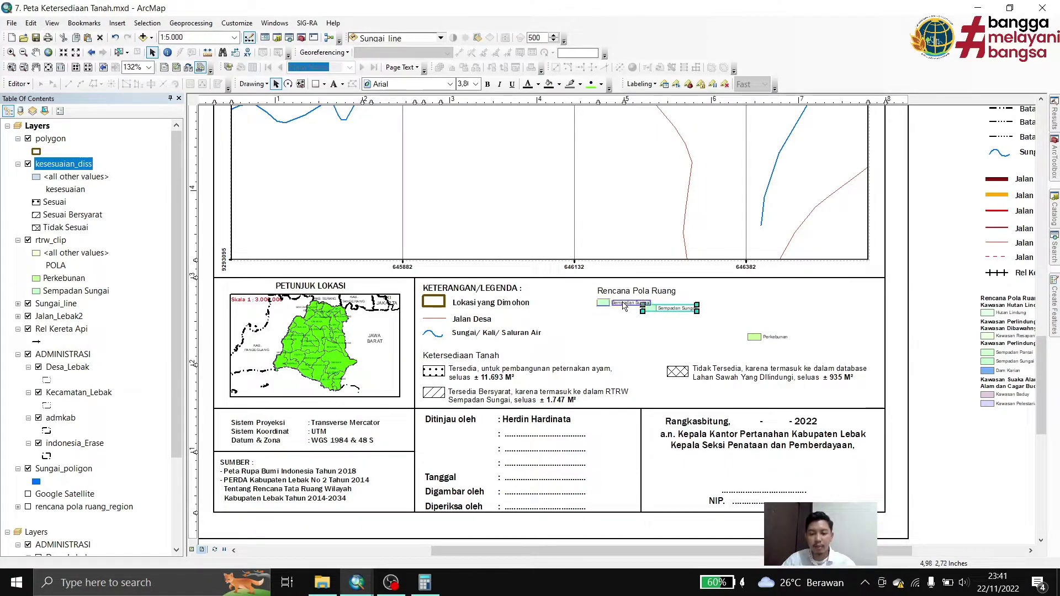
pyautogui.moveTo(757, 338); pyautogui.dragTo(619, 317)
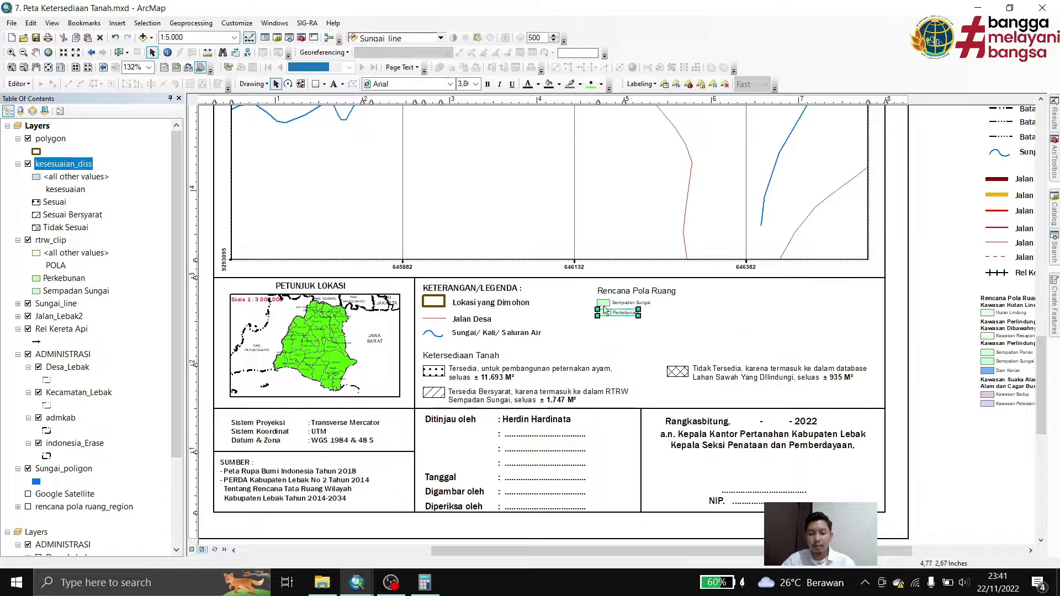
# Group the Sempadan Sungai and Perkebunan entries below Rencana Pola Ruang and enlarge the group to suit the surrounding legend.
pyautogui.keyDown('shift'); pyautogui.click(606, 311); pyautogui.keyUp('shift')
pyautogui.rightClick(608, 310)
pyautogui.click(657, 345)
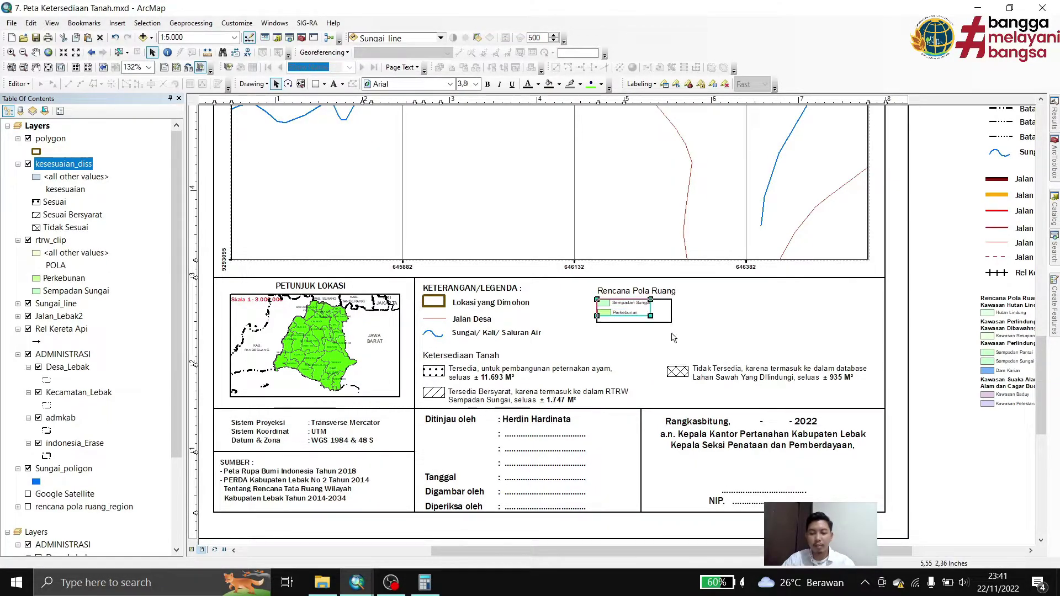
pyautogui.click(674, 338)
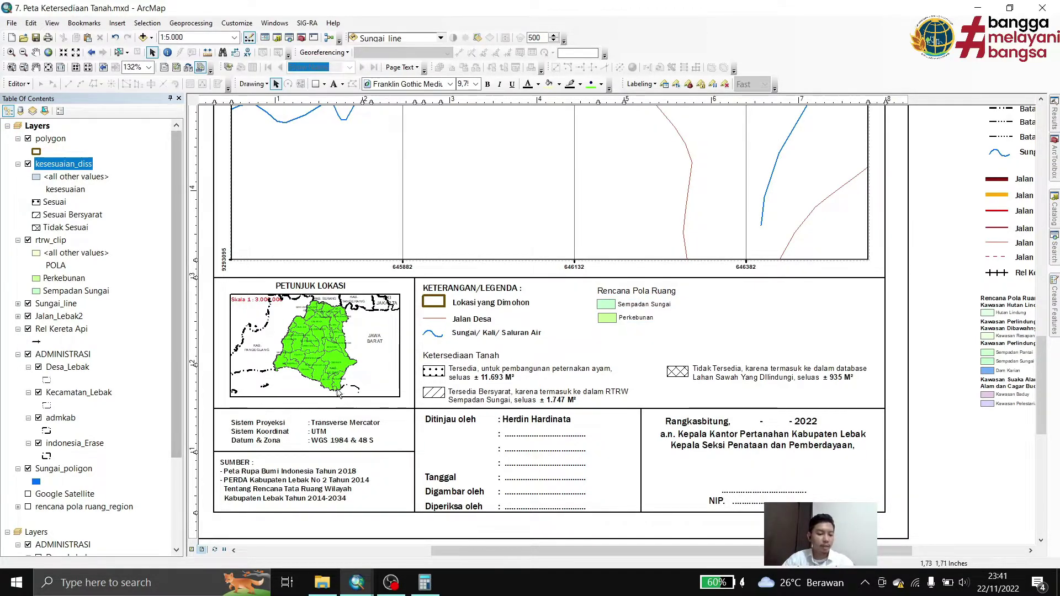
# Add polygon.shp from the polygon folder to the Petunjuk Lokasi inset data frame.
pyautogui.click(240, 332)
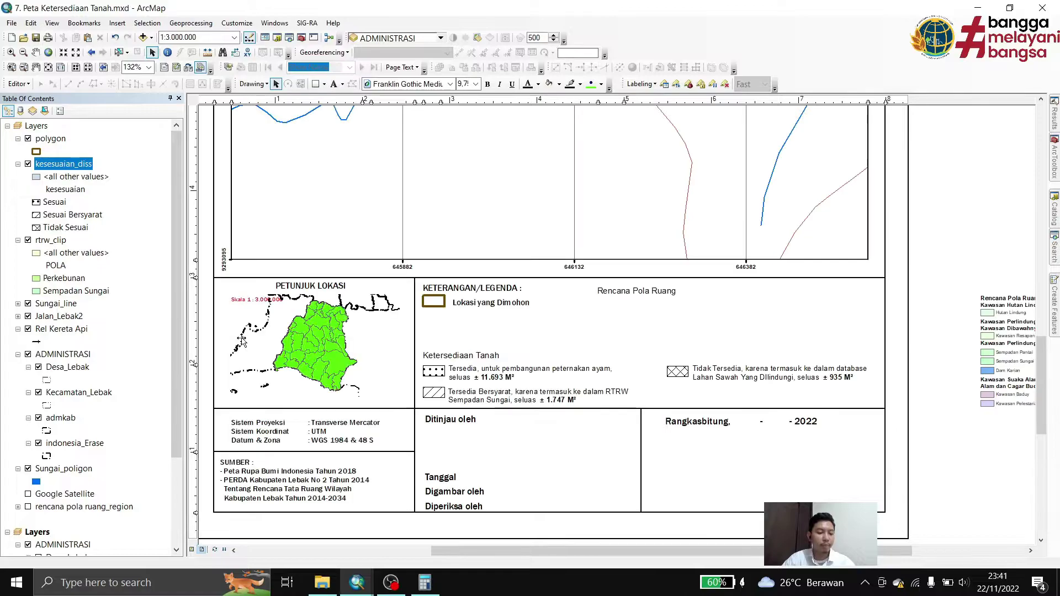
pyautogui.click(142, 37)
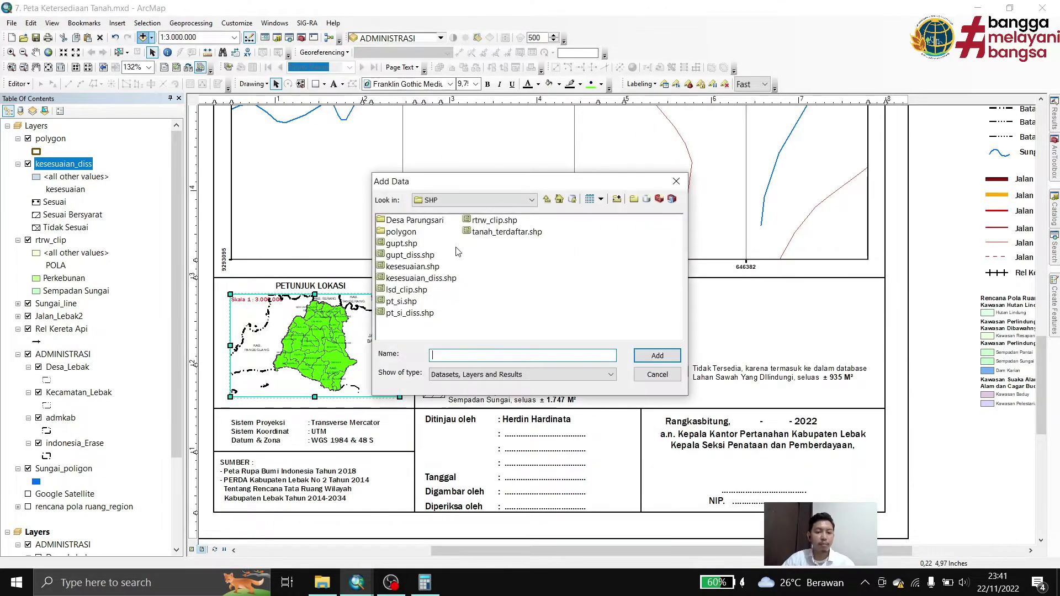
pyautogui.click(401, 232)
pyautogui.doubleClick(400, 232)
pyautogui.click(401, 220)
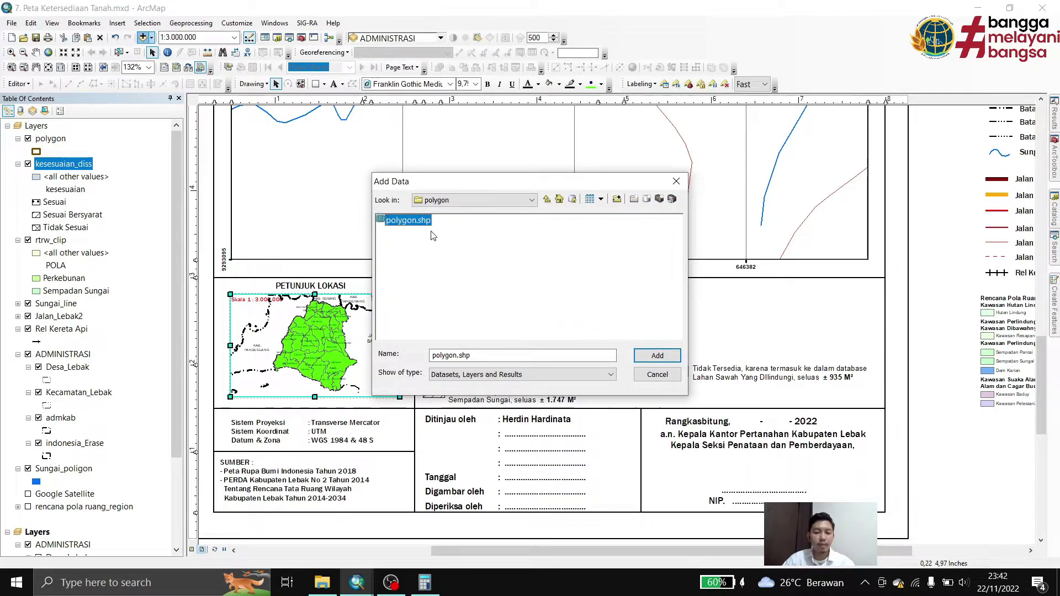
pyautogui.click(657, 355)
# Symbolize the inset's polygon layer with INSET BIDANG from the PERTEK style, using a red fill and a red outline 3,00 wide.
pyautogui.scroll(-3, 96, 406)
pyautogui.click(36, 443)
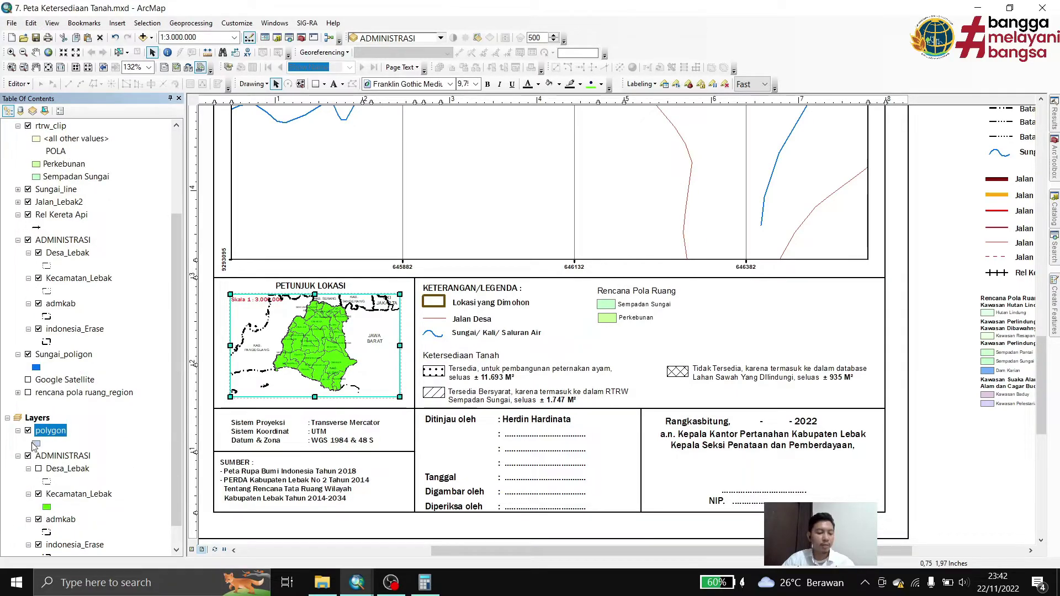
pyautogui.click(497, 200)
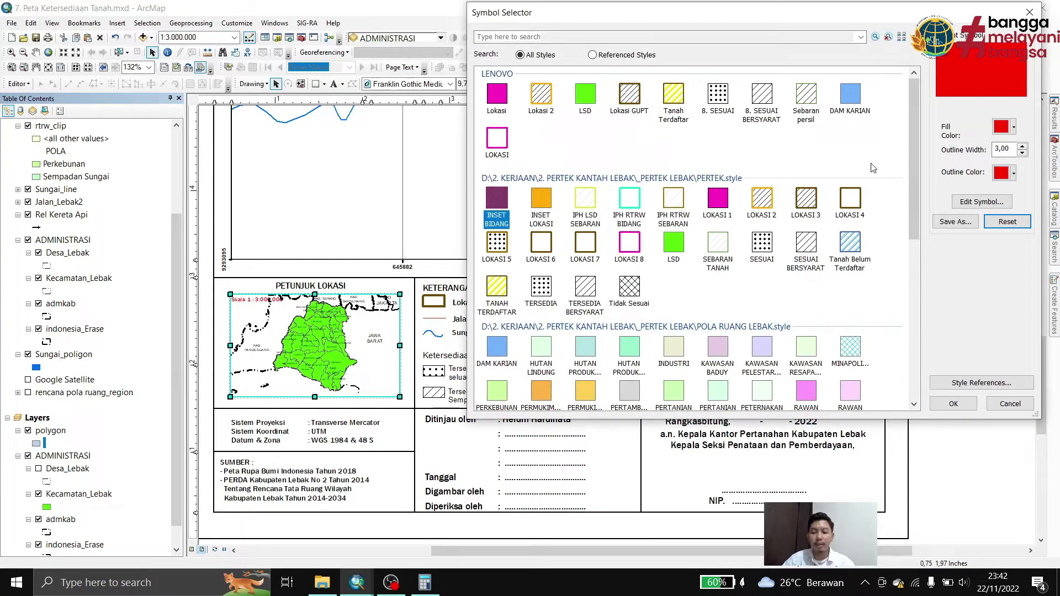
pyautogui.click(971, 403)
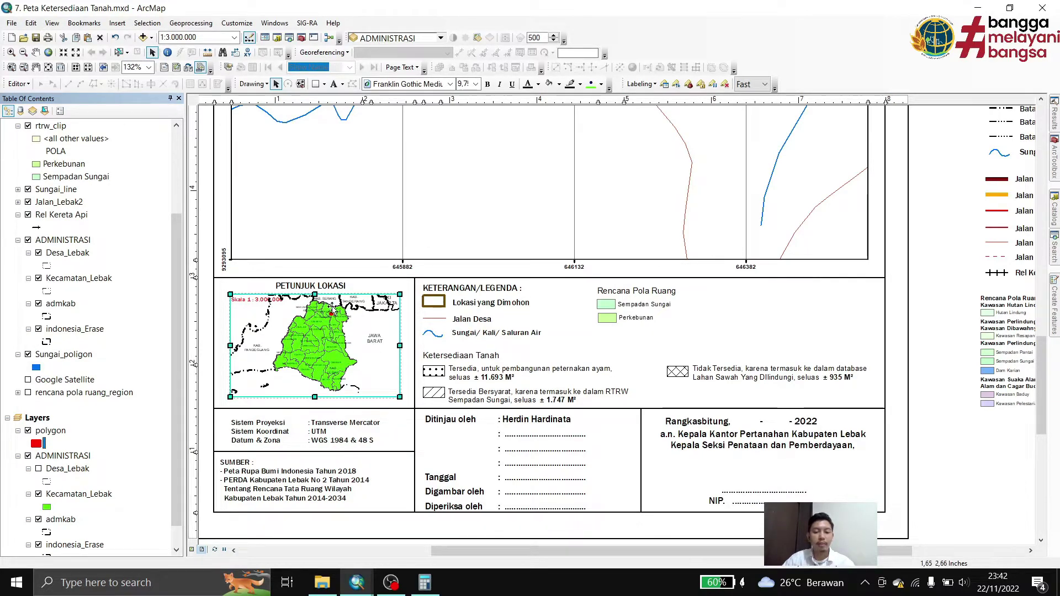
# Ungroup the legend entries below Rencana Pola Ruang and adjust the position of the Perkebunan label beside its swatch.
pyautogui.click(605, 323)
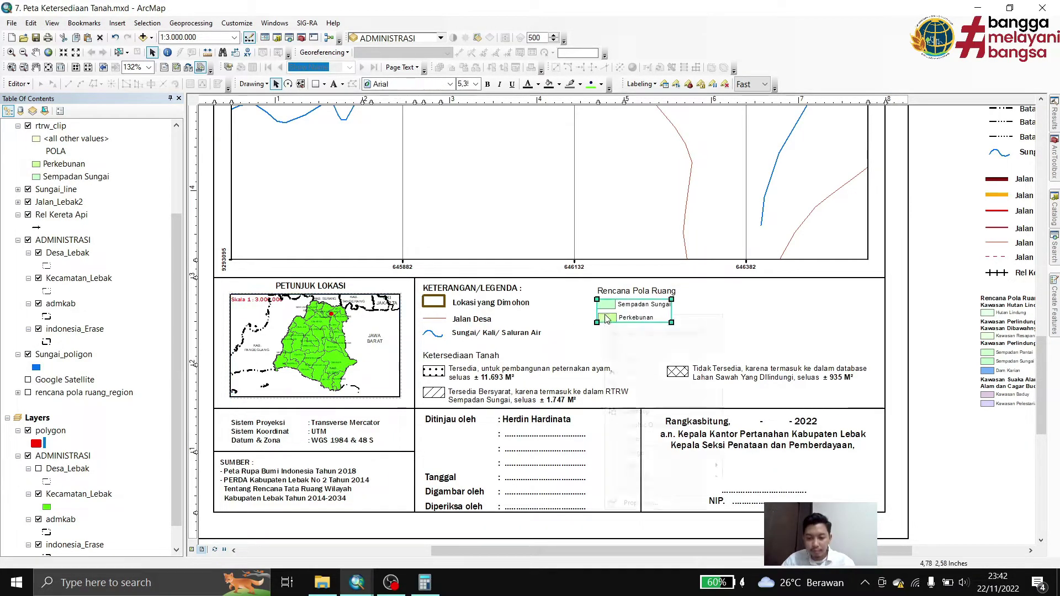
pyautogui.rightClick(605, 317)
pyautogui.click(636, 412)
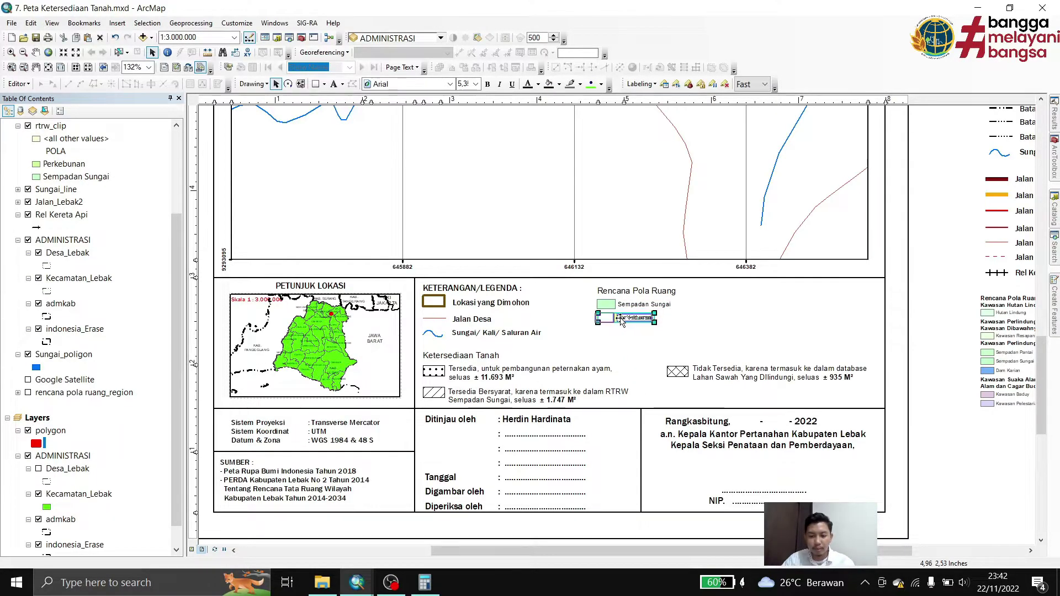
pyautogui.click(627, 318)
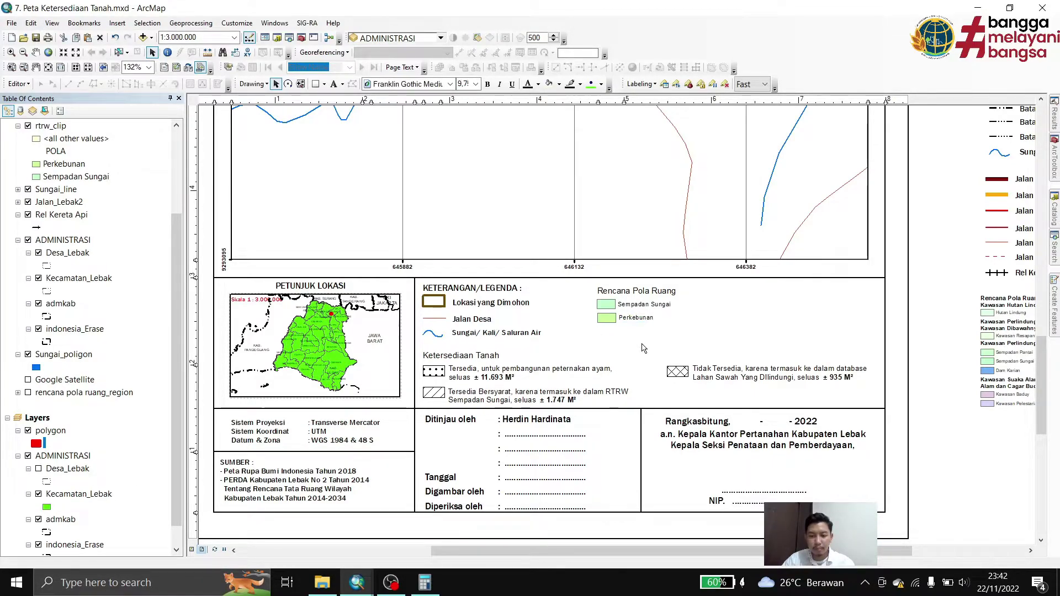
# Group the Sempadan Sungai and Perkebunan legend entries together again and deselect them.
pyautogui.click(613, 308)
pyautogui.keyDown('shift'); pyautogui.click(612, 319); pyautogui.keyUp('shift')
pyautogui.rightClick(610, 318)
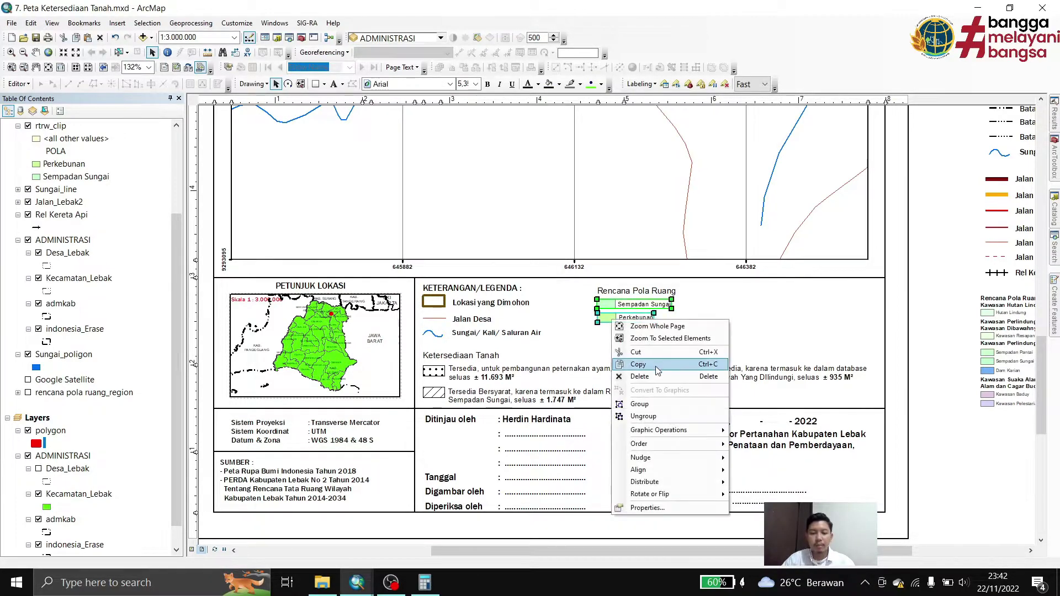
pyautogui.click(589, 350)
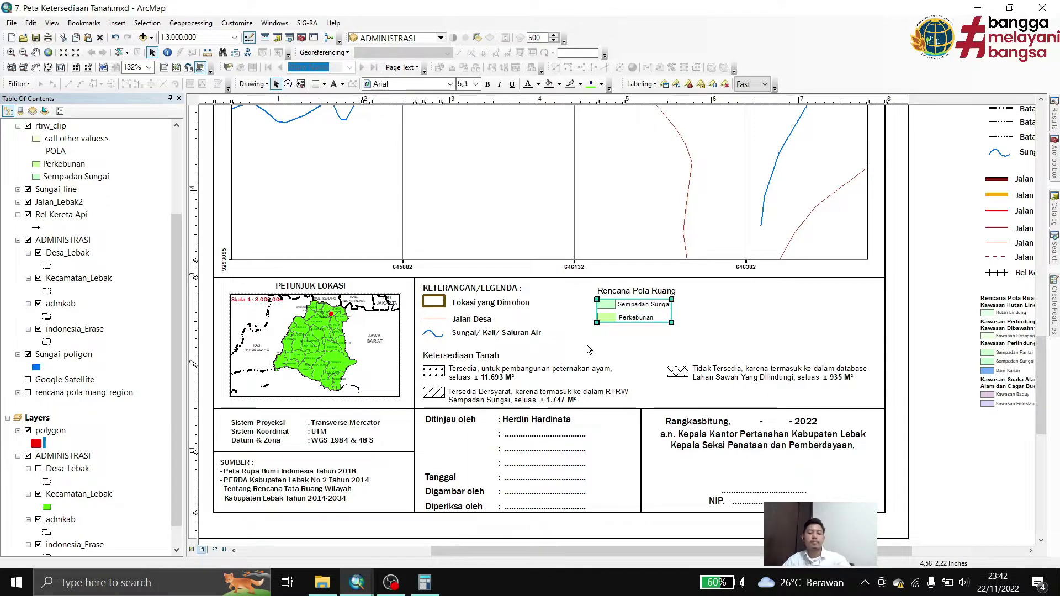
pyautogui.click(589, 350)
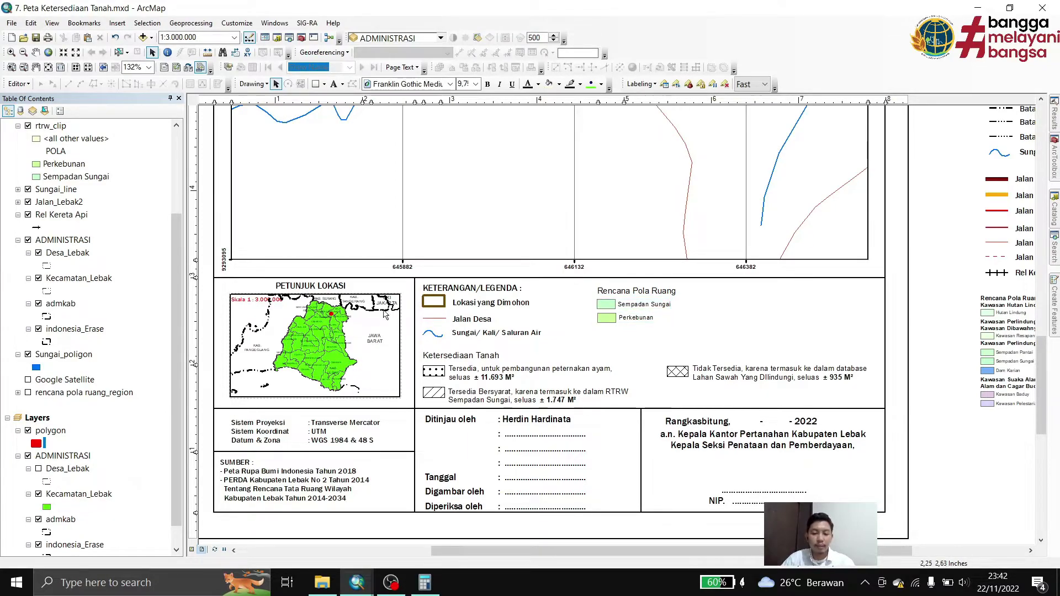
# Show the whole layout page and export the map as 7.png at 500 dpi to the PETA folder.
pyautogui.click(48, 67)
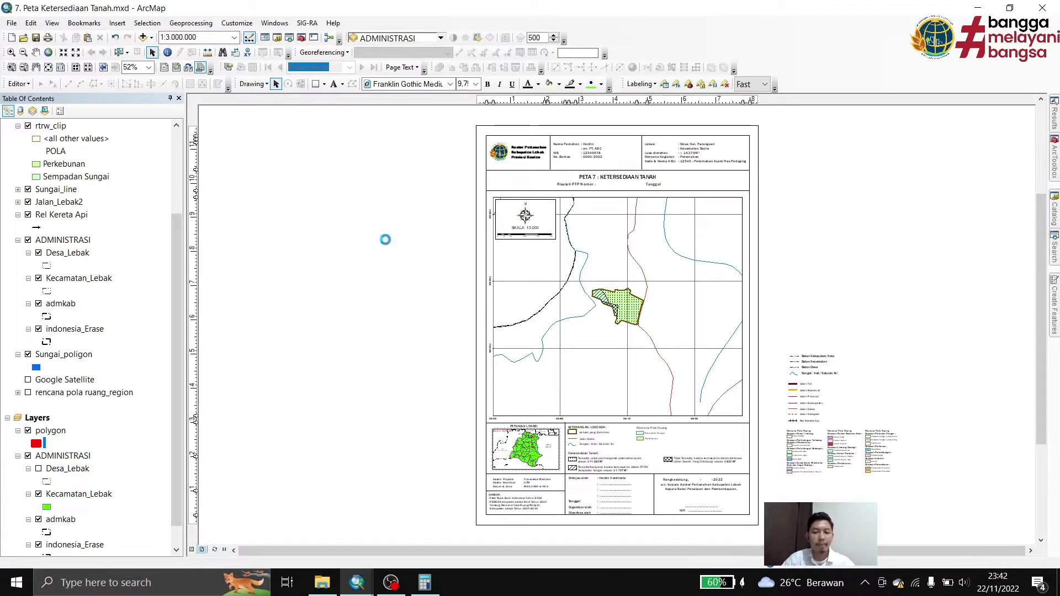
pyautogui.click(12, 23)
pyautogui.click(87, 190)
pyautogui.scroll(-1, 597, 247)
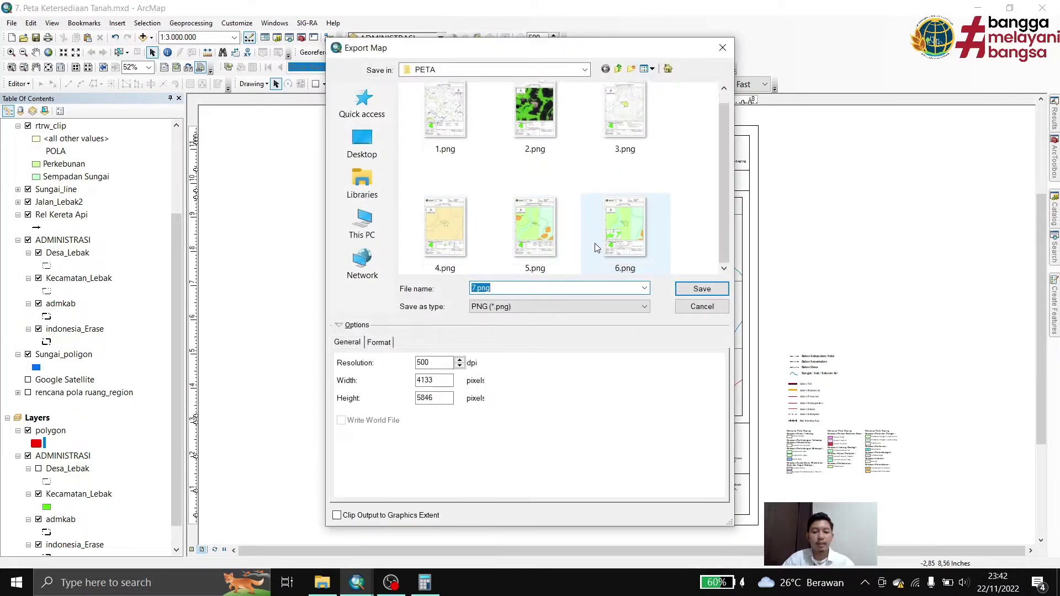
pyautogui.click(702, 289)
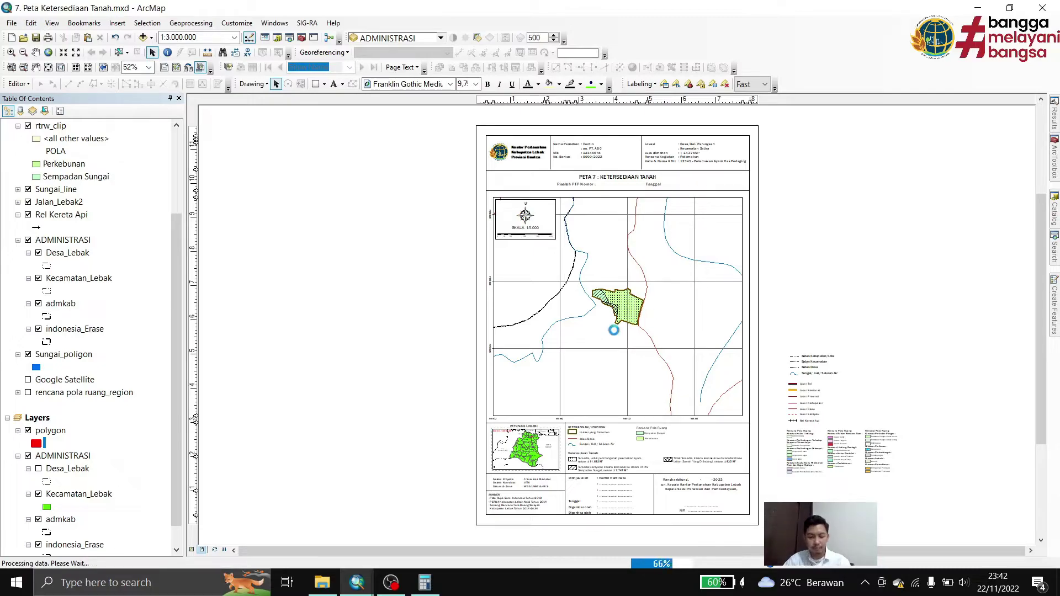
# Open the exported 7.png from the PETA folder and examine its header, map area, inset and legend.
pyautogui.click(322, 582)
pyautogui.doubleClick(868, 207)
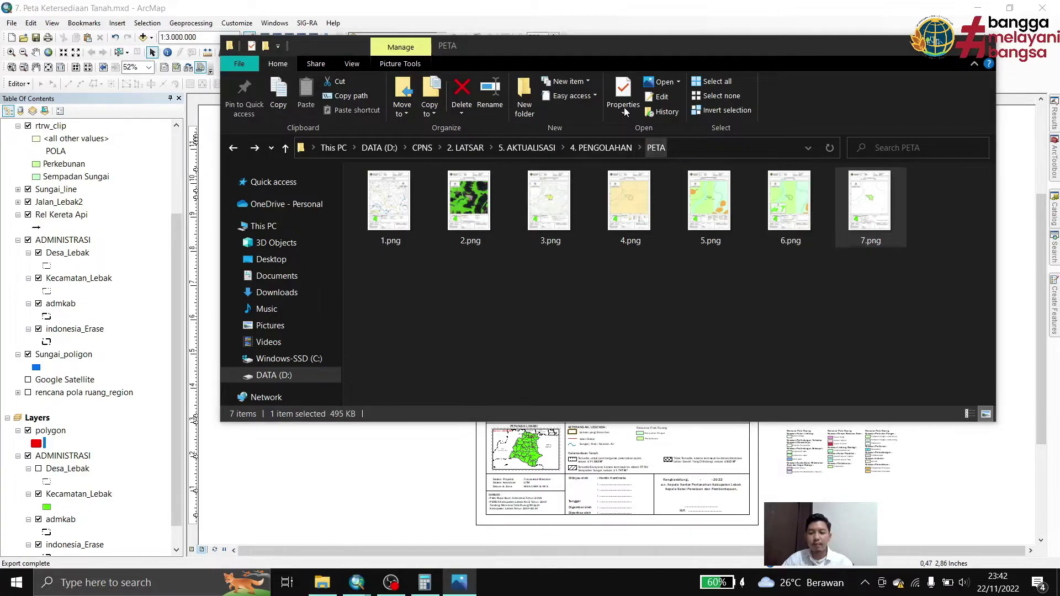
pyautogui.scroll(2, 534, 55)
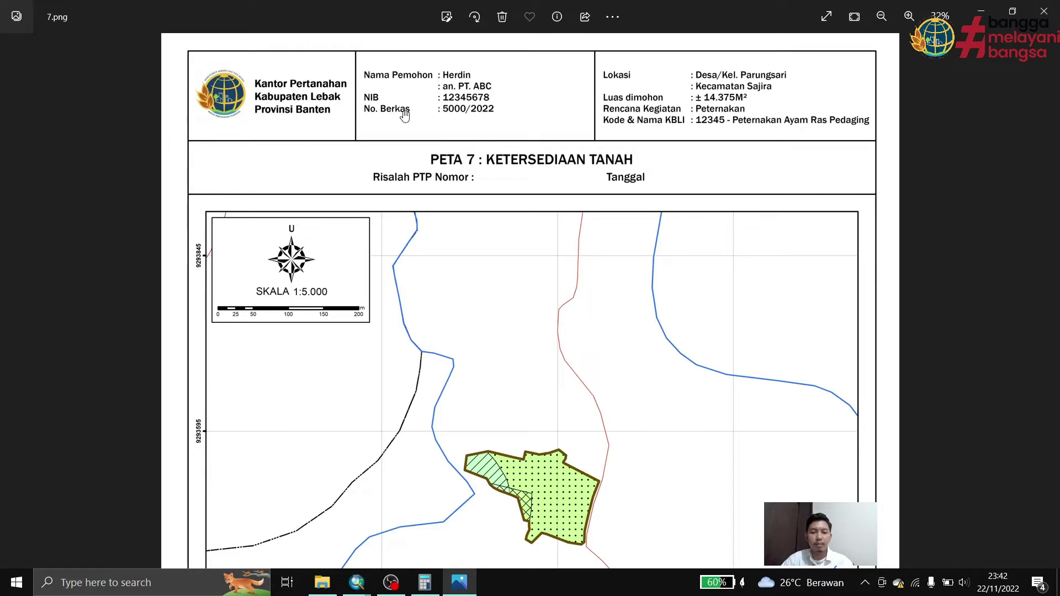
pyautogui.scroll(-1, 405, 116)
pyautogui.moveTo(476, 301); pyautogui.dragTo(500, 111)
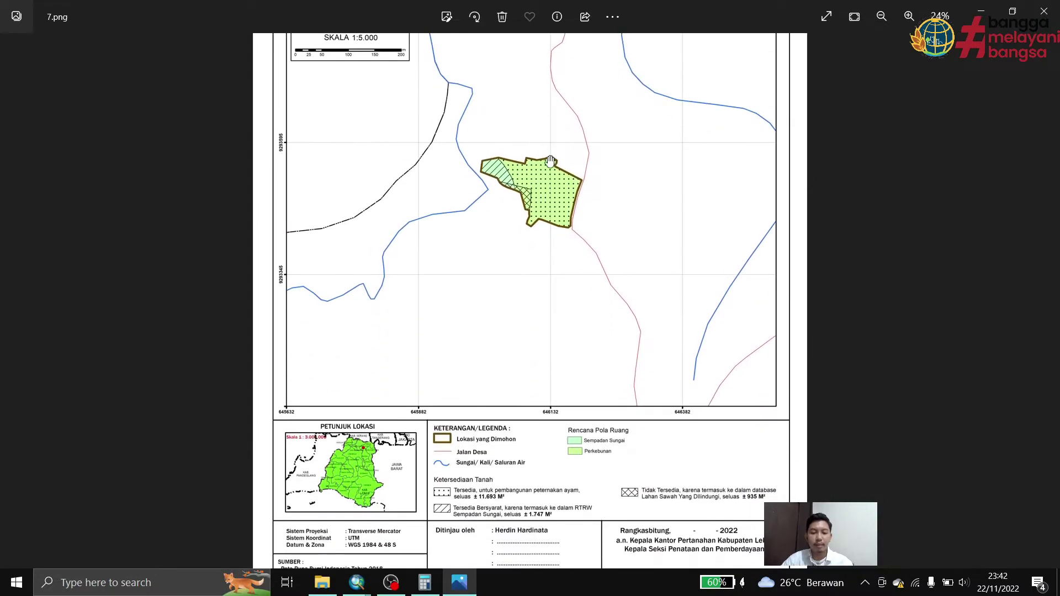
pyautogui.moveTo(495, 443); pyautogui.dragTo(503, 188)
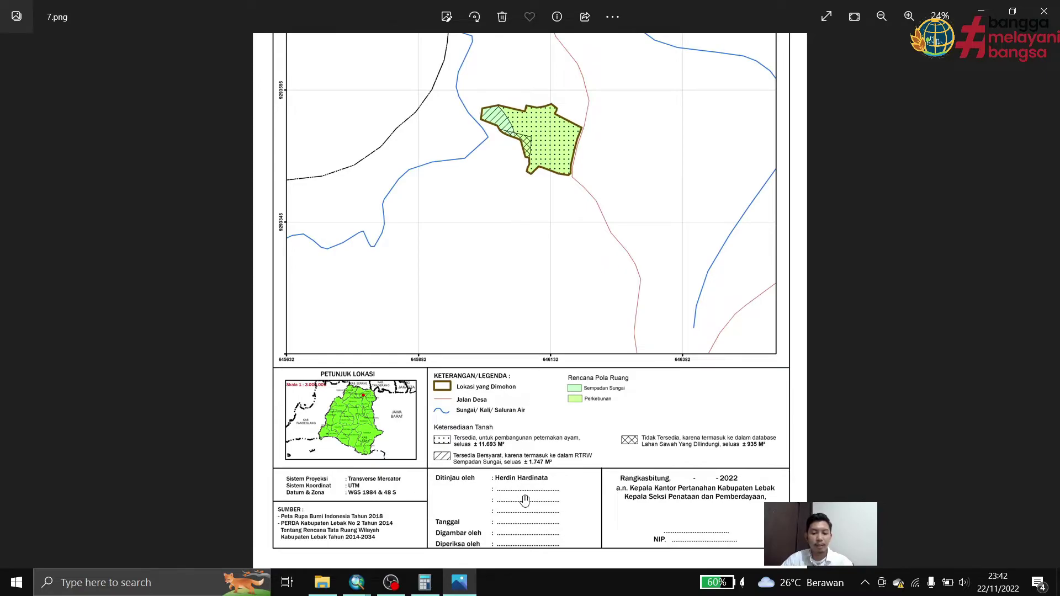
pyautogui.scroll(1, 524, 500)
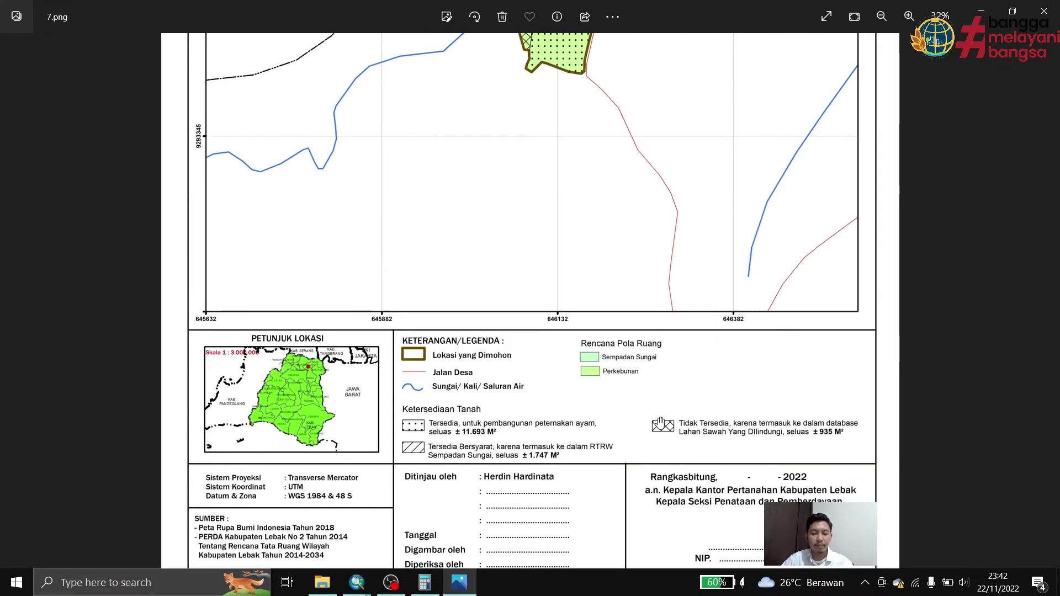